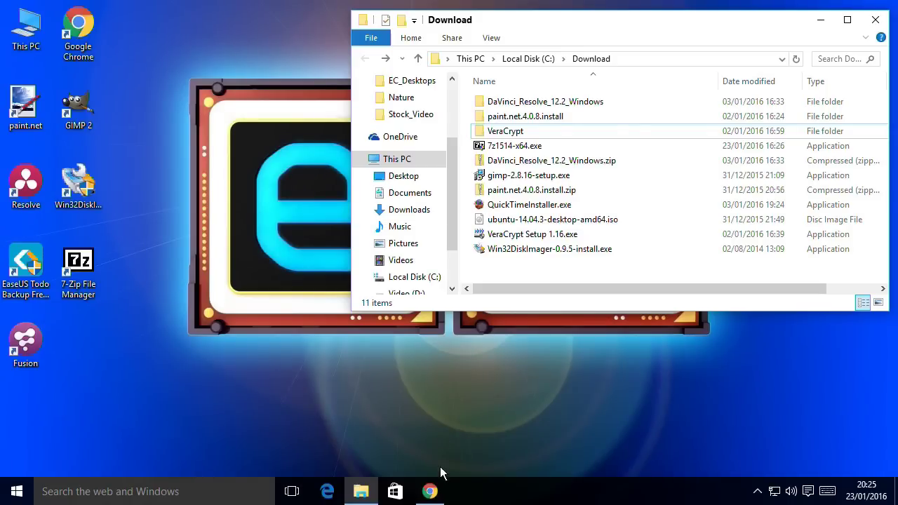
# Step: On ubuntu-mate.org, open the Raspberry Pi 2 page and scroll to its 15.10.1 downloads
pyautogui.click(430, 492)
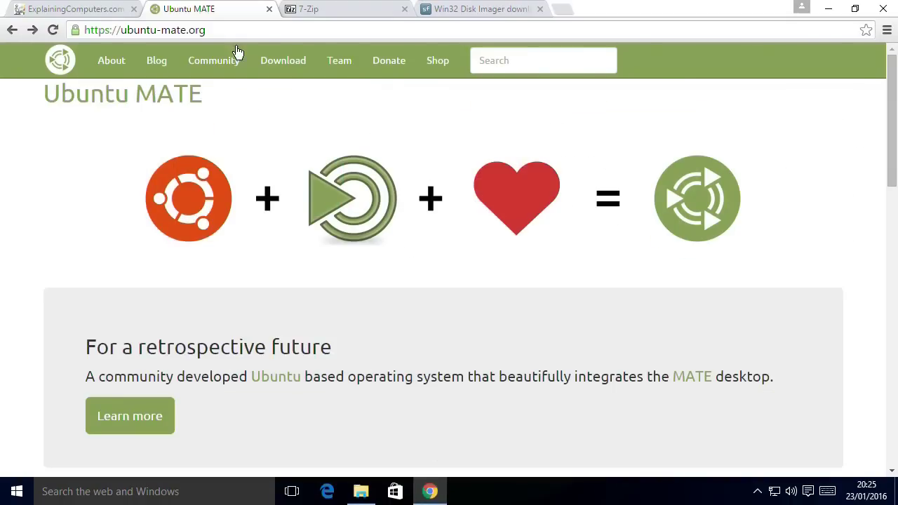
pyautogui.moveTo(217, 32); pyautogui.dragTo(60, 31)
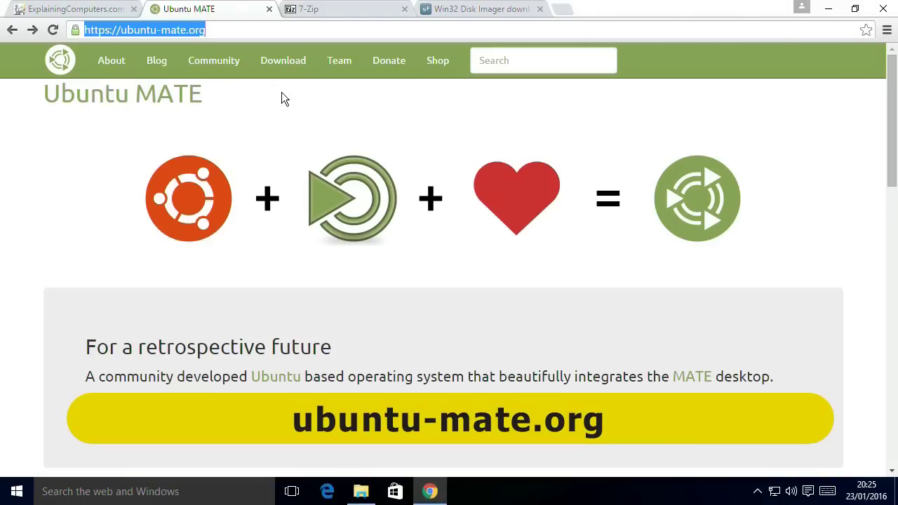
pyautogui.moveTo(894, 94); pyautogui.dragTo(896, 234)
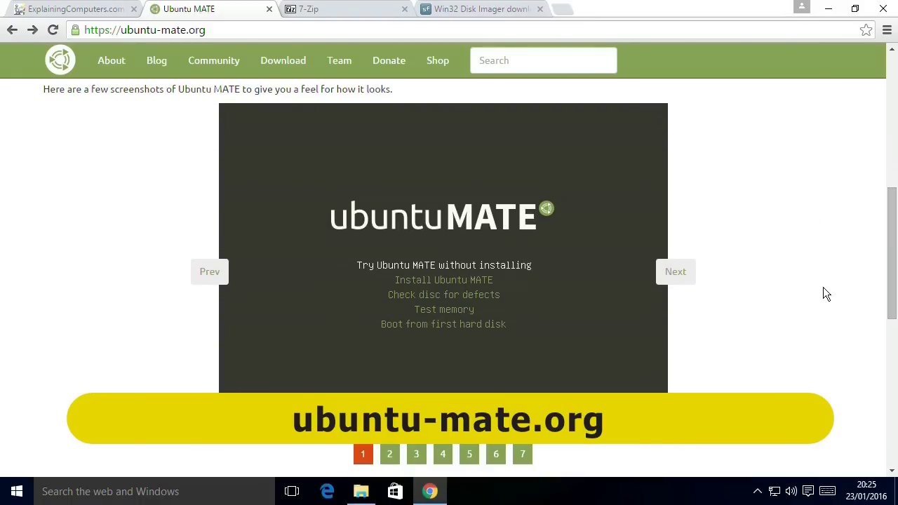
pyautogui.moveTo(894, 243); pyautogui.dragTo(896, 354)
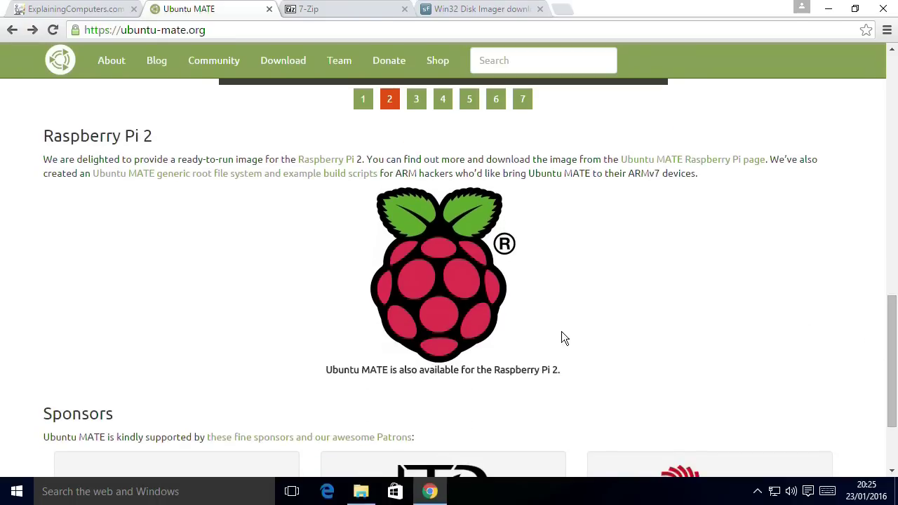
pyautogui.click(448, 320)
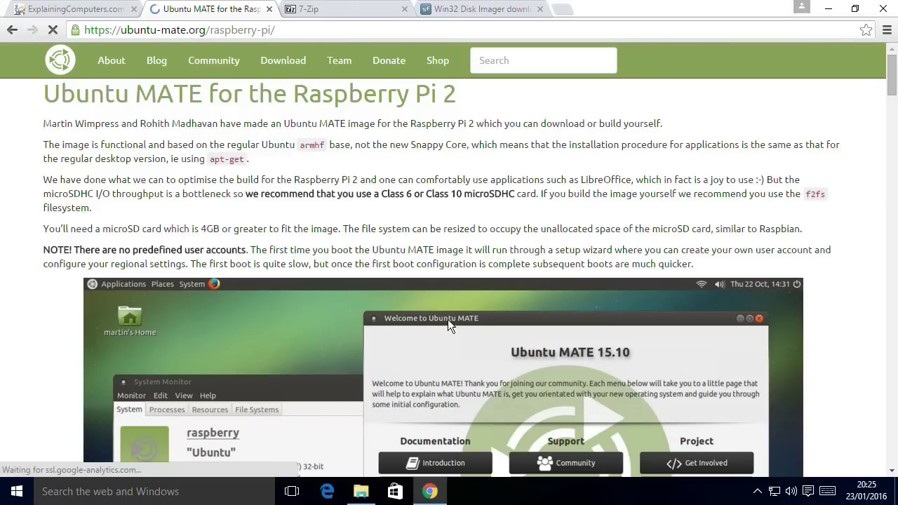
pyautogui.moveTo(893, 78); pyautogui.dragTo(893, 148)
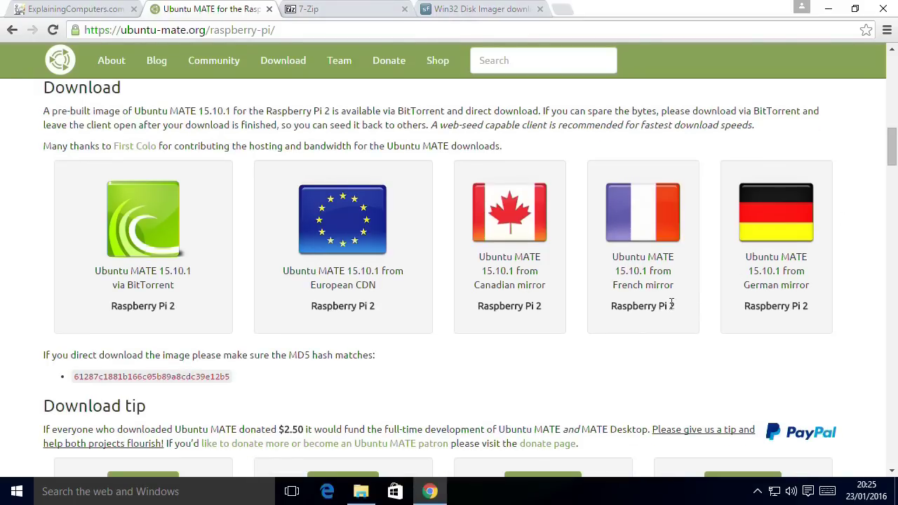
# Step: Save the 958 MB Ubuntu MATE 15.10.1 Raspberry Pi 2 image from the European mirror into C:\Download
pyautogui.click(334, 233)
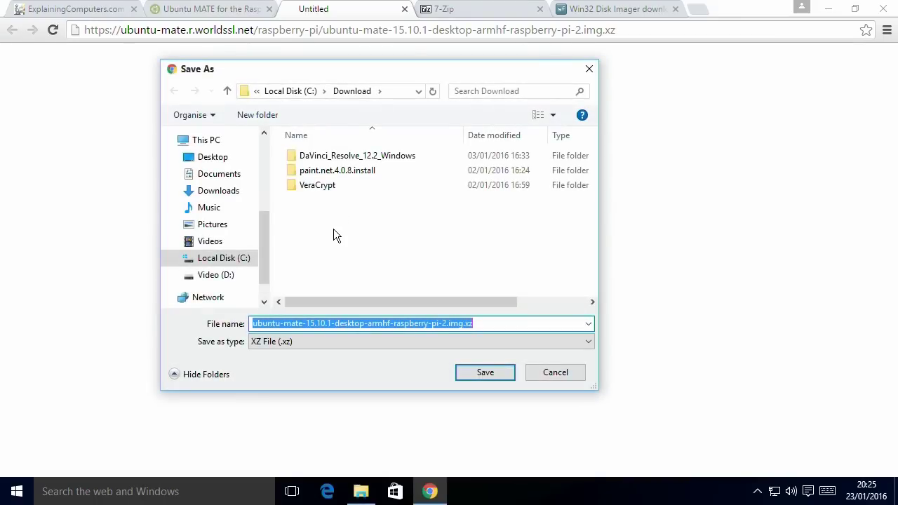
pyautogui.click(486, 374)
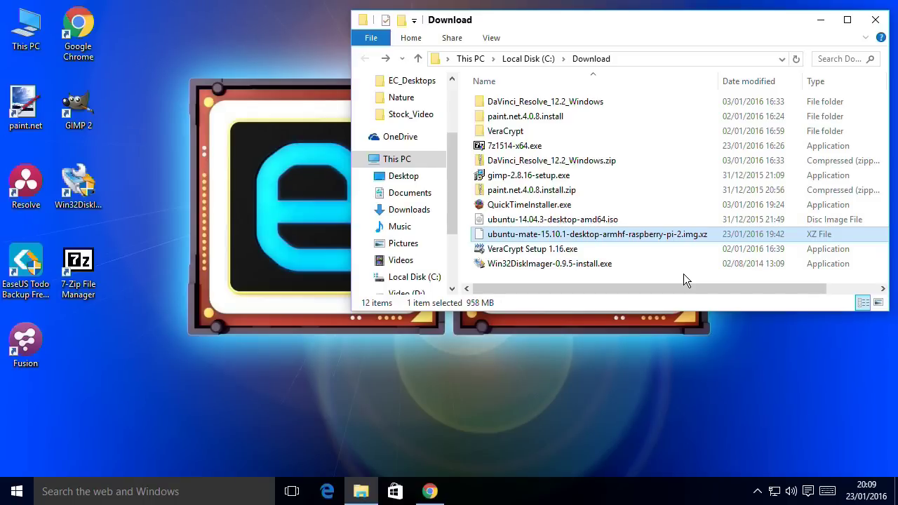
pyautogui.click(84, 261)
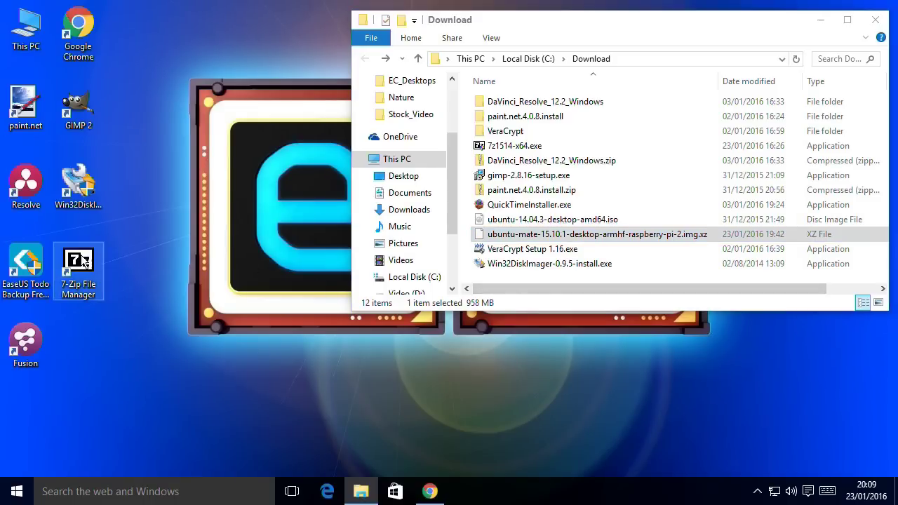
pyautogui.click(68, 188)
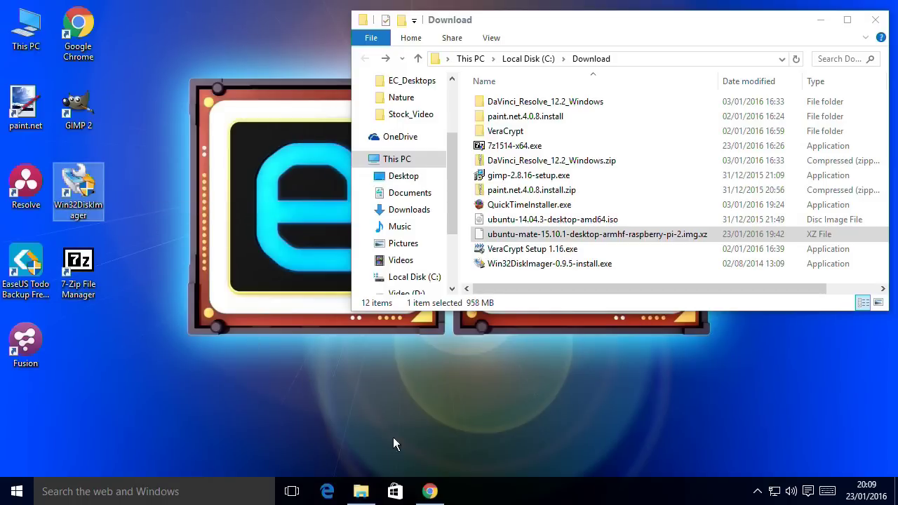
# Step: Review the 7-Zip and Win32 Disk Imager tabs, then return to the Ubuntu MATE page
pyautogui.click(431, 492)
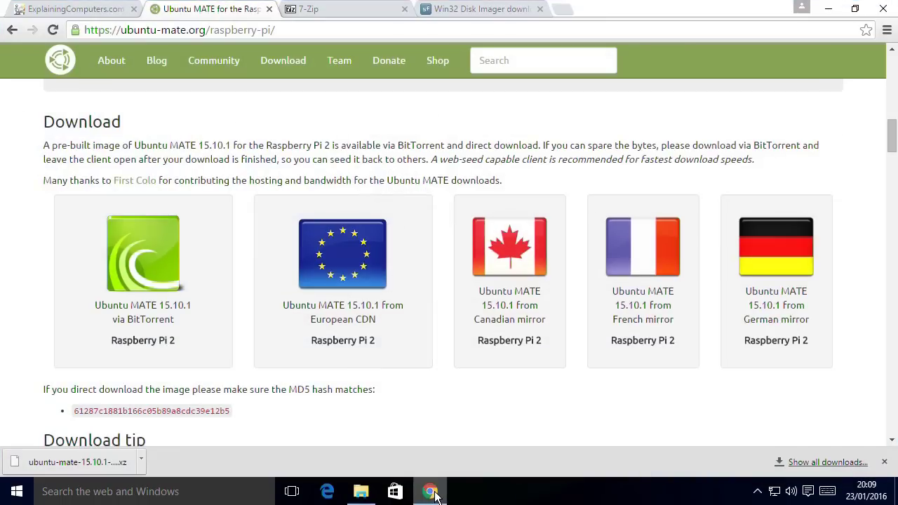
pyautogui.click(333, 14)
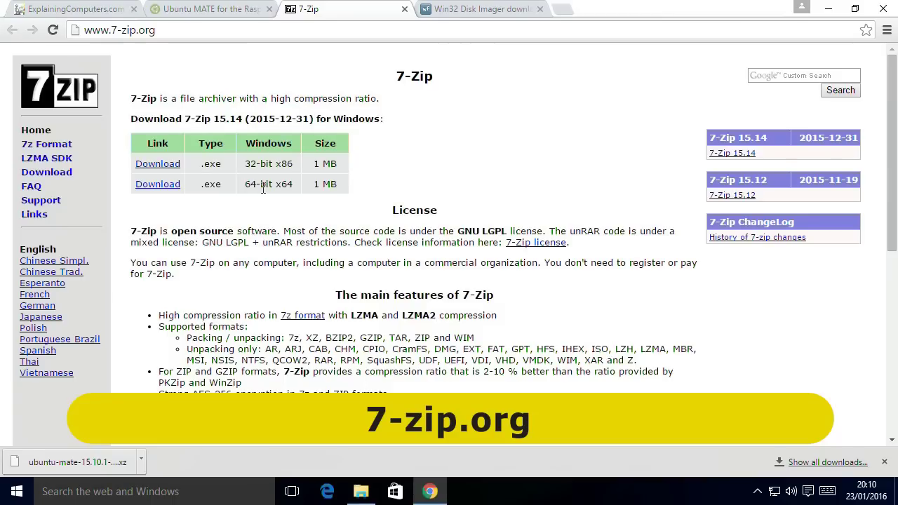
pyautogui.click(477, 10)
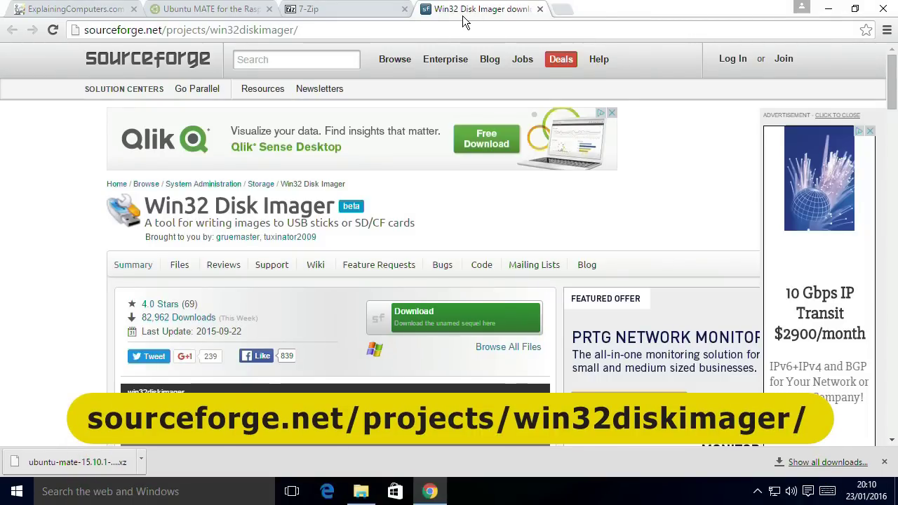
pyautogui.click(211, 10)
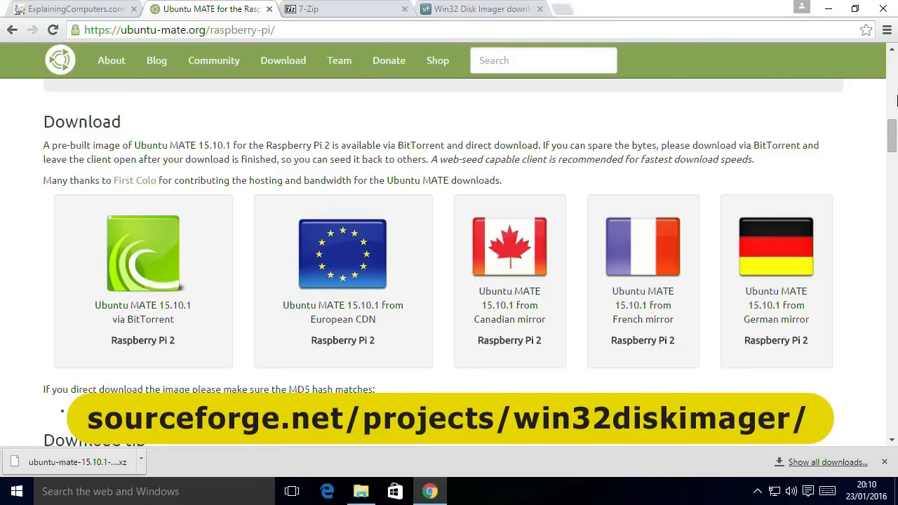
# Step: Highlight the Windows advice to use 7-Zip and Win32 Disk Imager, then minimise Chrome
pyautogui.moveTo(895, 136); pyautogui.dragTo(894, 182)
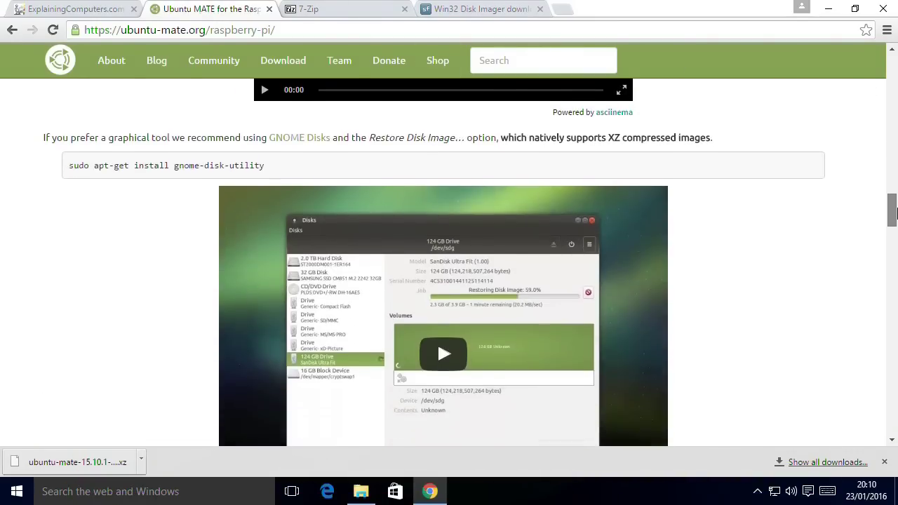
pyautogui.moveTo(895, 183); pyautogui.dragTo(895, 238)
pyautogui.moveTo(185, 277); pyautogui.dragTo(17, 212)
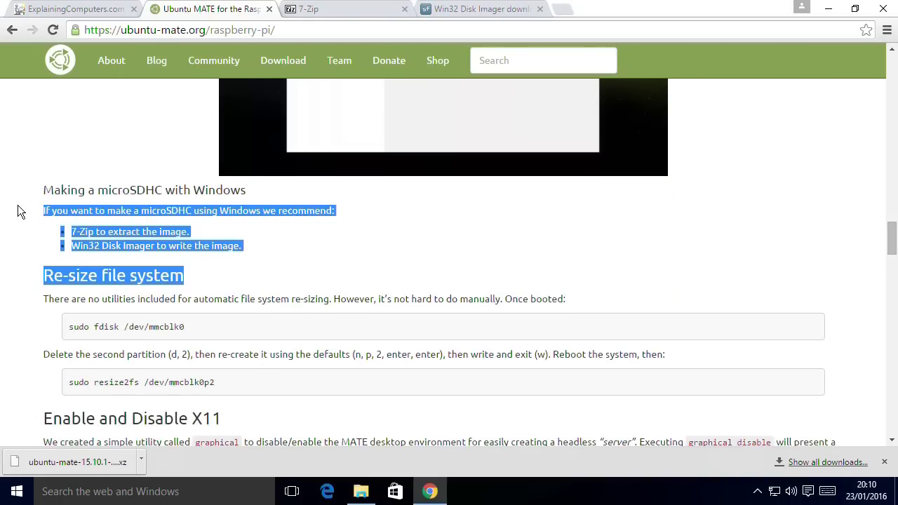
pyautogui.click(832, 9)
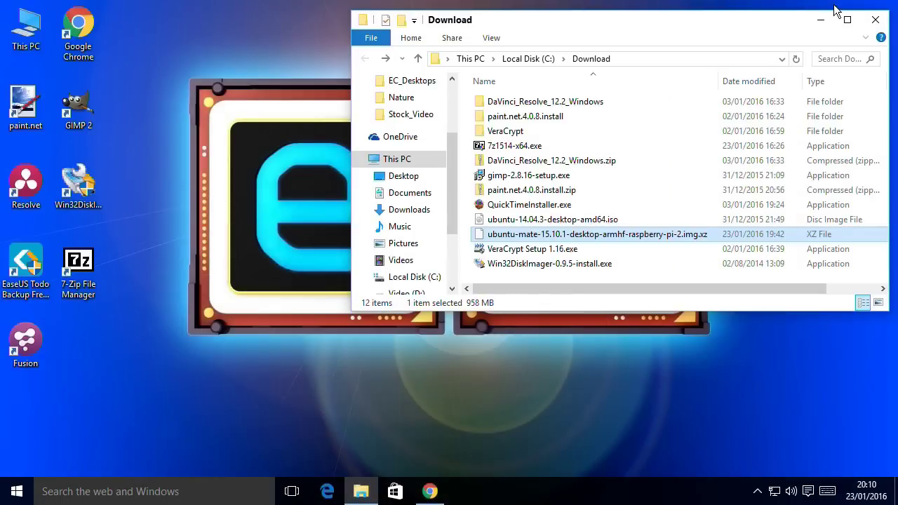
# Step: Extract the Ubuntu MATE .img.xz archive into C:\Download with 7-Zip File Manager
pyautogui.click(87, 268)
pyautogui.doubleClick(87, 268)
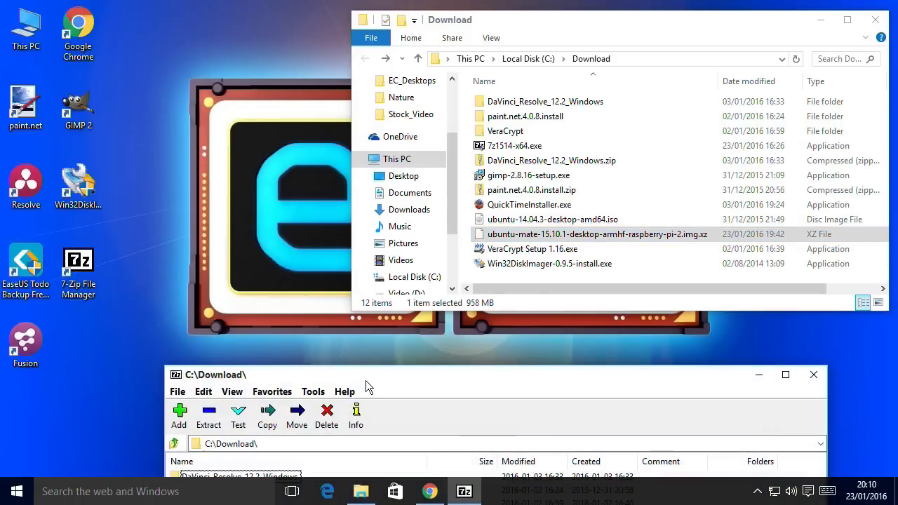
pyautogui.moveTo(366, 376)
pyautogui.mouseDown()
pyautogui.moveTo(288, 177)
pyautogui.moveTo(281, 84)
pyautogui.mouseUp()
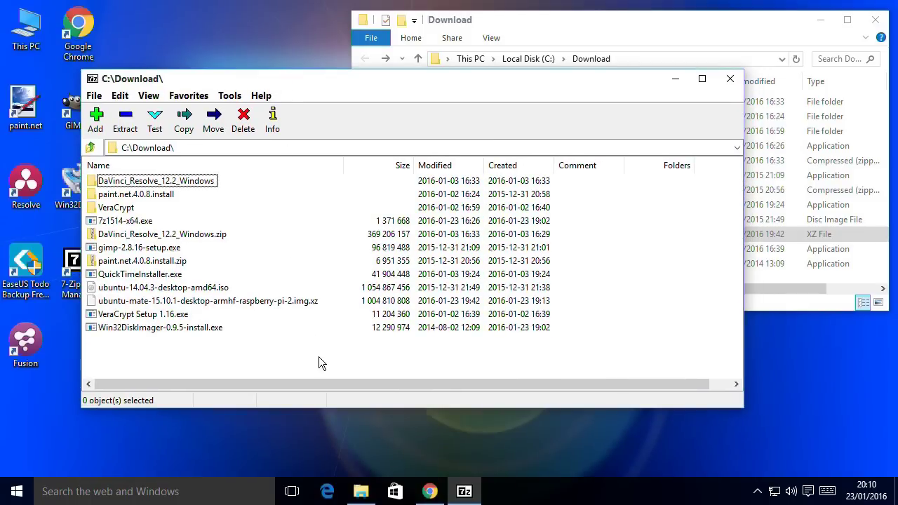
pyautogui.click(223, 307)
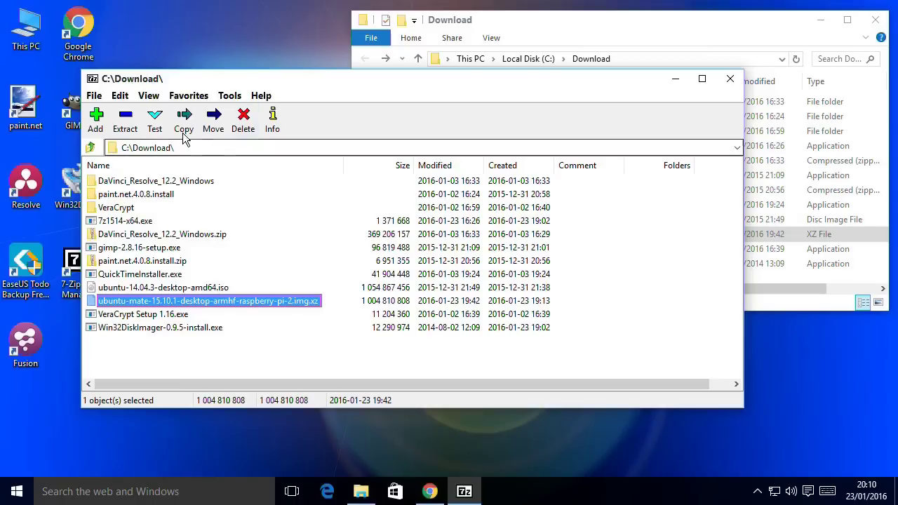
pyautogui.click(125, 119)
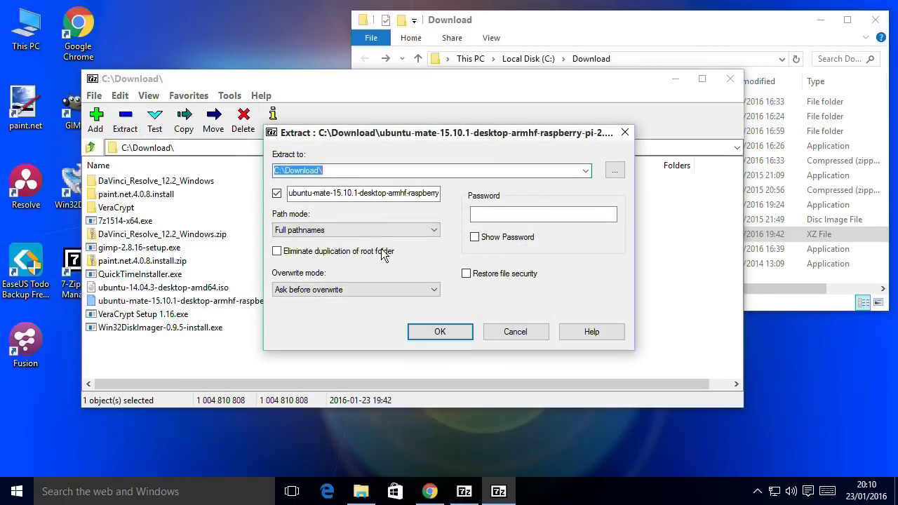
pyautogui.click(450, 331)
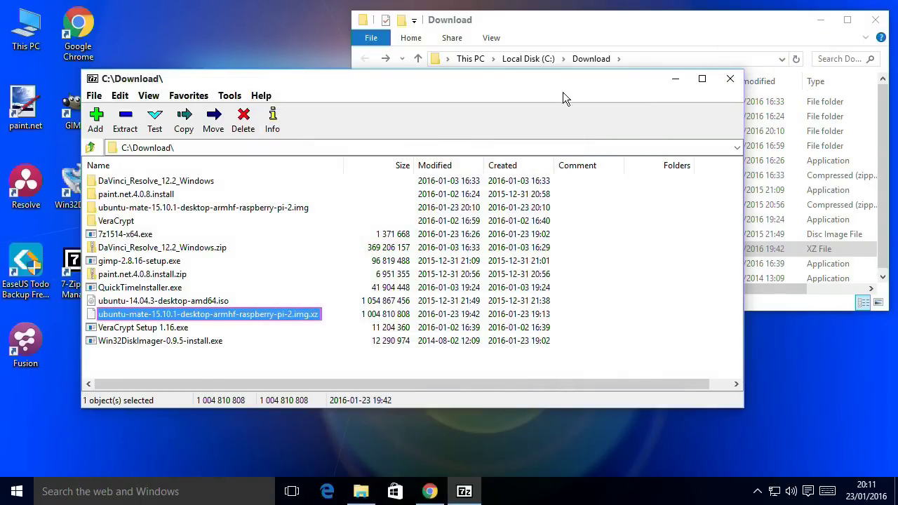
# Step: Close 7-Zip, select the 3.66 GB .img in the ubuntu-mate folder, and launch Win32 Disk Imager
pyautogui.click(732, 80)
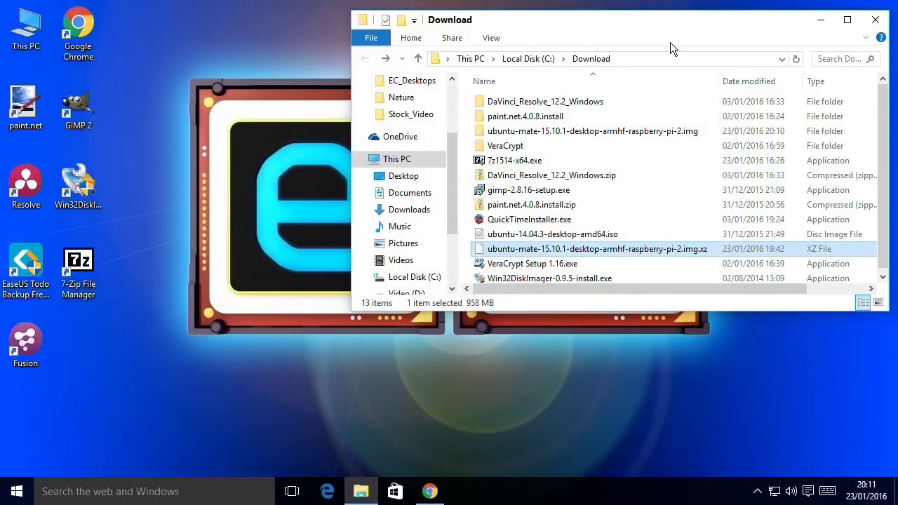
pyautogui.doubleClick(613, 133)
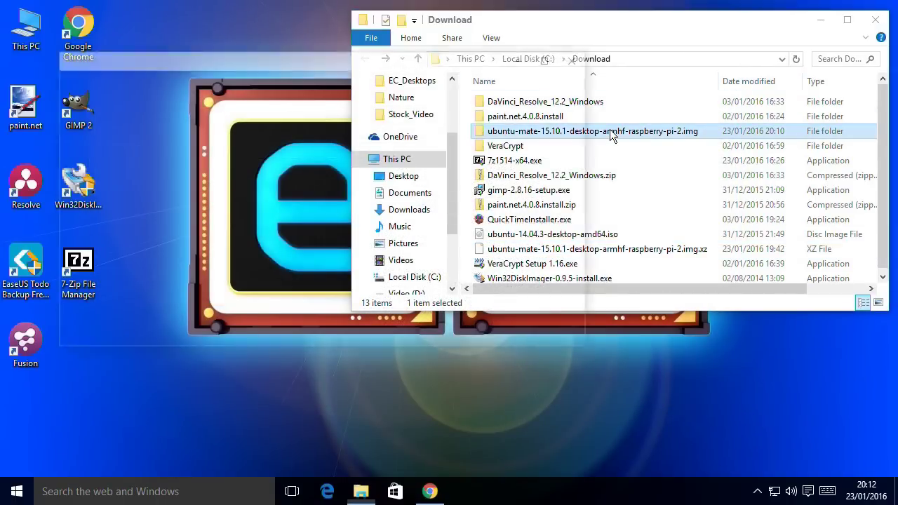
pyautogui.click(353, 148)
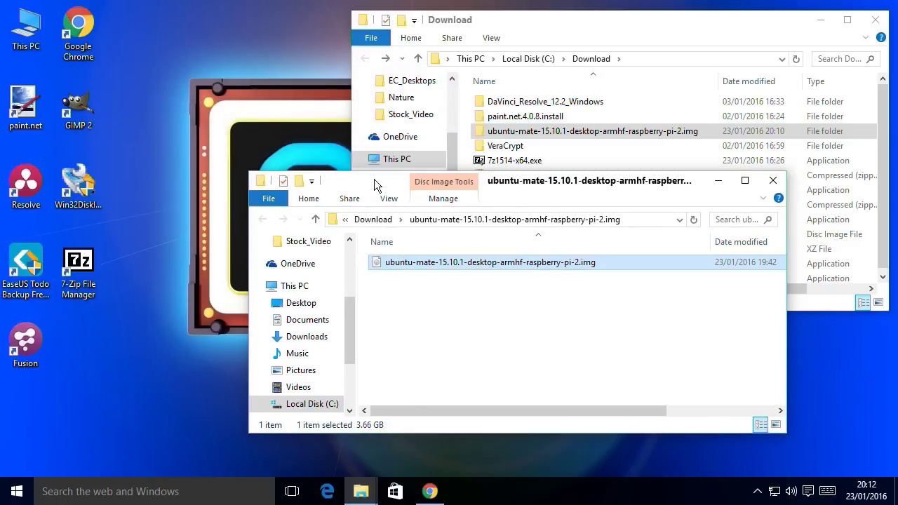
pyautogui.click(75, 179)
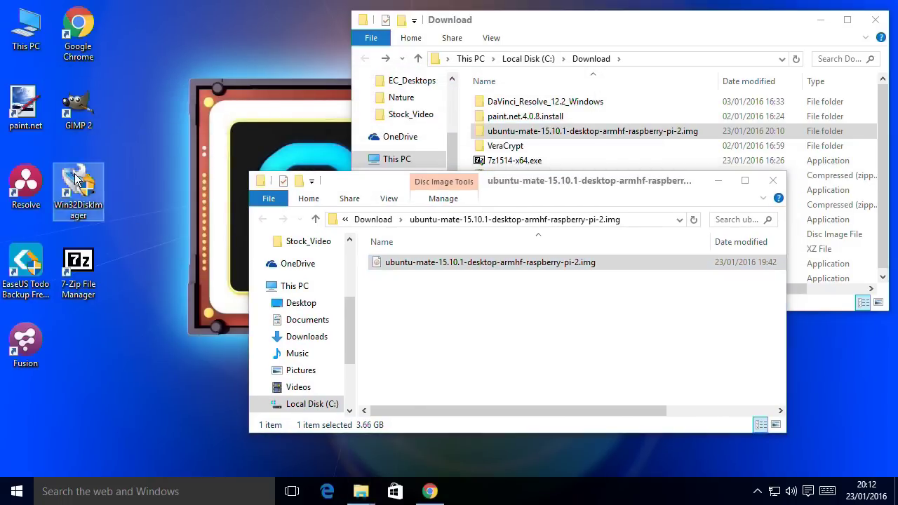
pyautogui.doubleClick(75, 179)
# Step: Load the Ubuntu MATE .img from C:\Download\ubuntu-mate into Win32 Disk Imager for drive F:
pyautogui.click(511, 275)
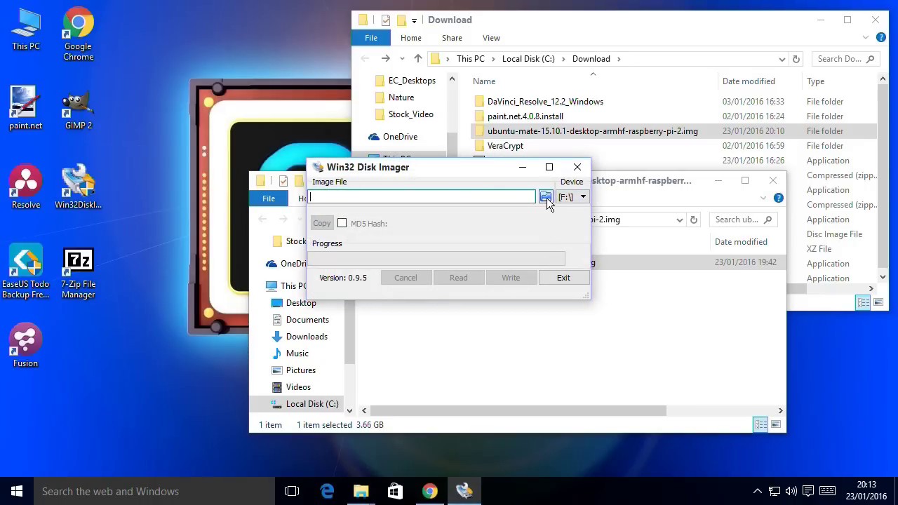
pyautogui.click(547, 198)
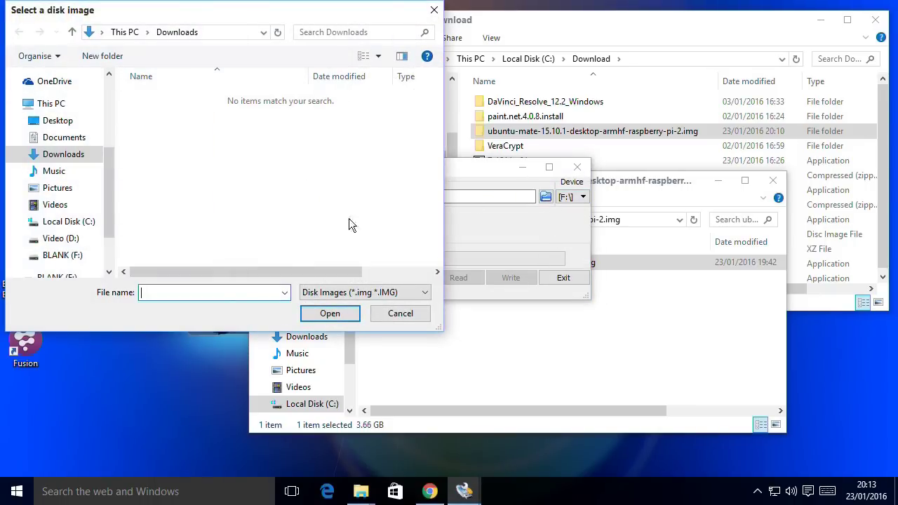
pyautogui.click(68, 222)
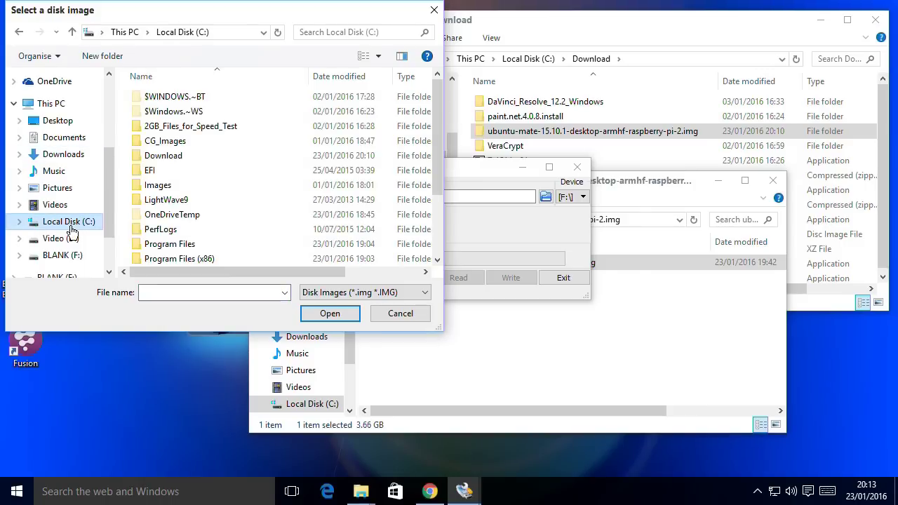
pyautogui.doubleClick(150, 156)
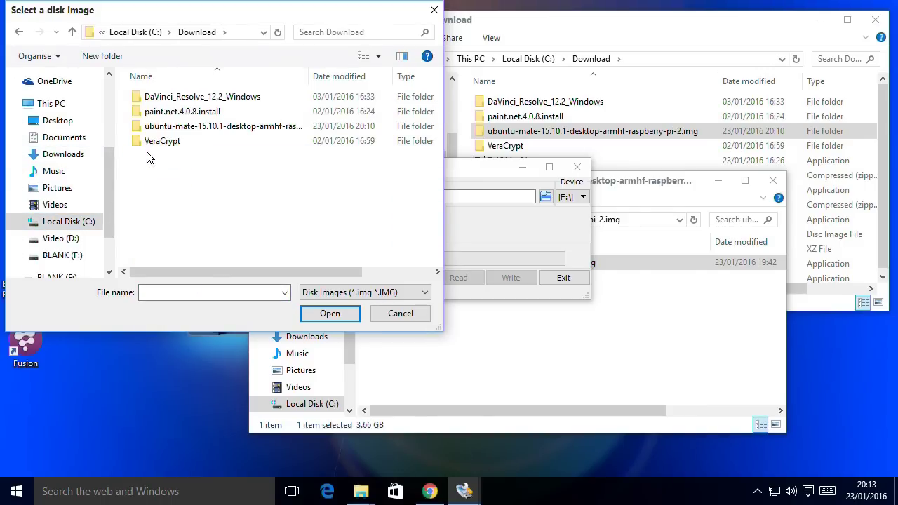
pyautogui.click(189, 132)
pyautogui.doubleClick(189, 131)
pyautogui.click(175, 95)
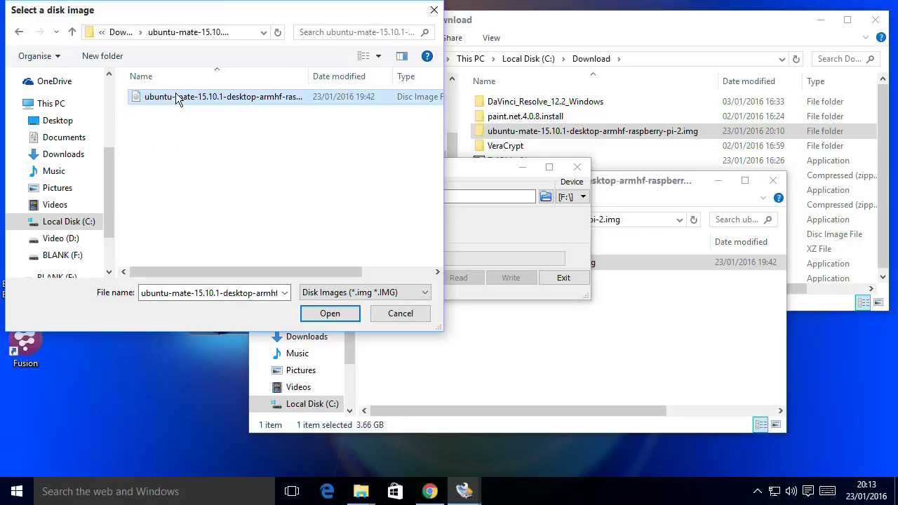
pyautogui.click(327, 313)
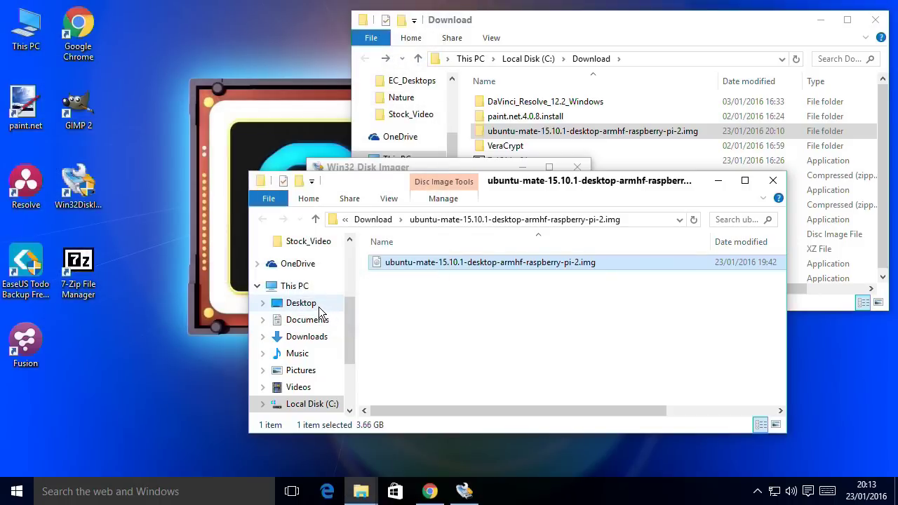
pyautogui.click(435, 167)
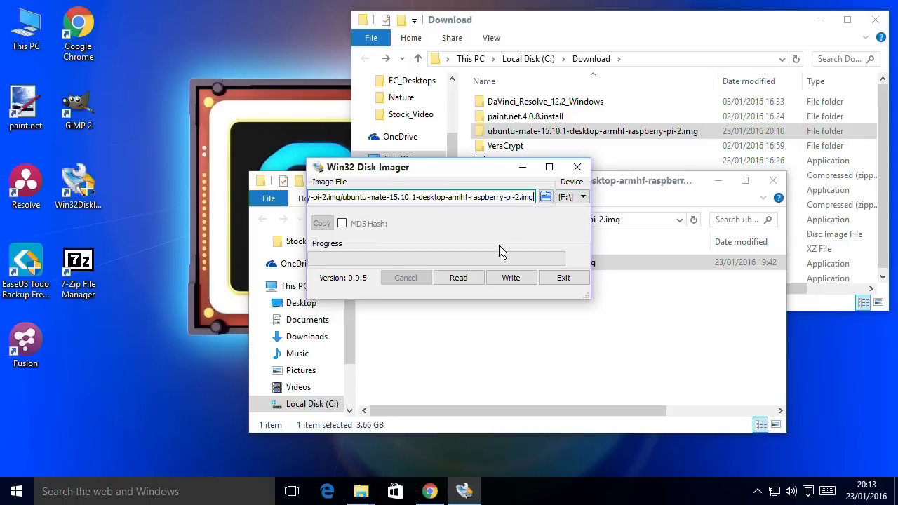
# Step: Write the Ubuntu MATE image to the F:\ card, confirming the overwrite and the success message
pyautogui.click(504, 282)
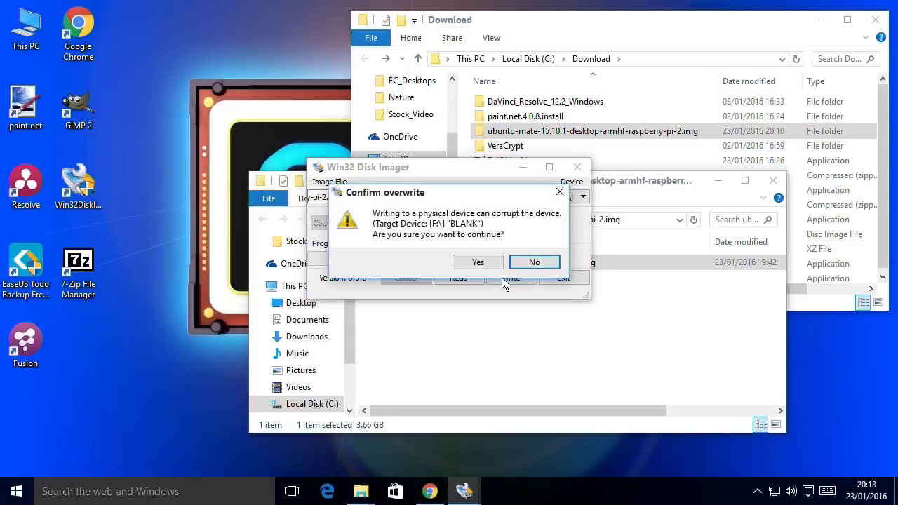
pyautogui.click(467, 260)
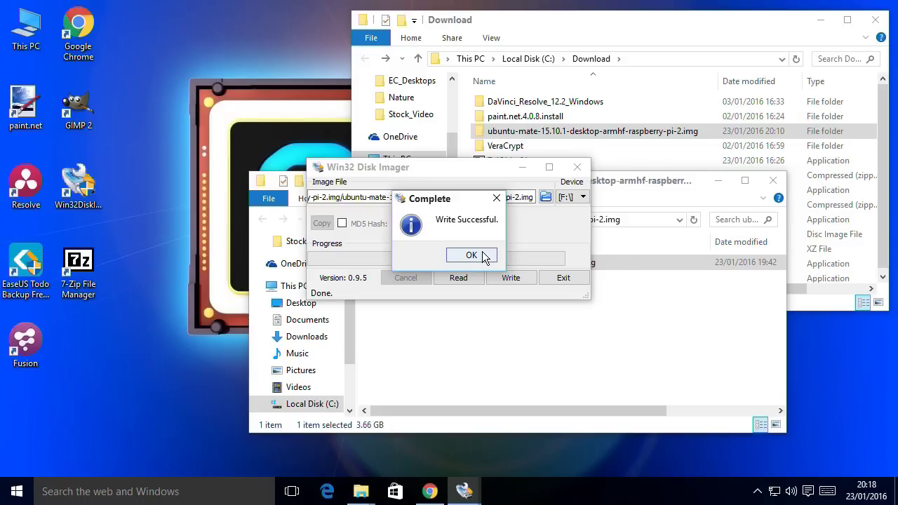
pyautogui.click(482, 257)
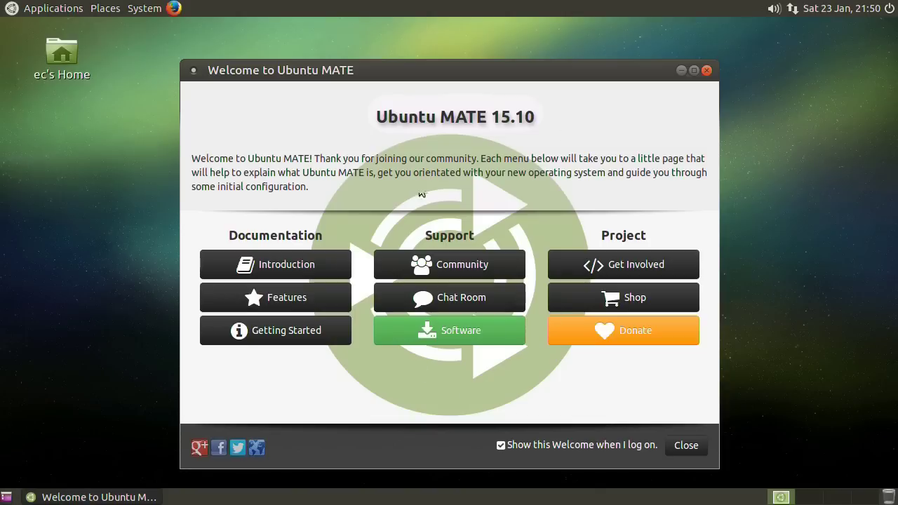
# Step: Show the Welcome window's Software page with Ubuntu MATE's Picks and categories
pyautogui.click(458, 333)
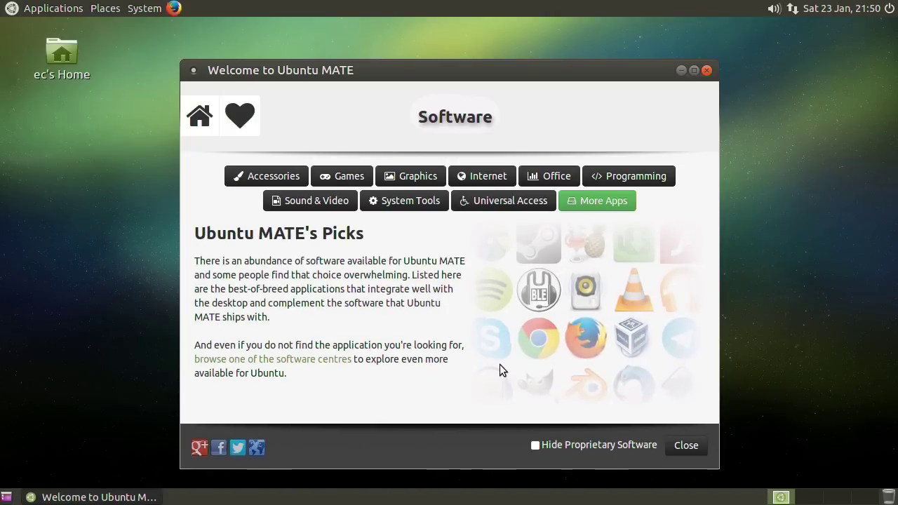
# Step: Widen the Welcome window and browse the Games list, including SuperTuxKart
pyautogui.click(349, 176)
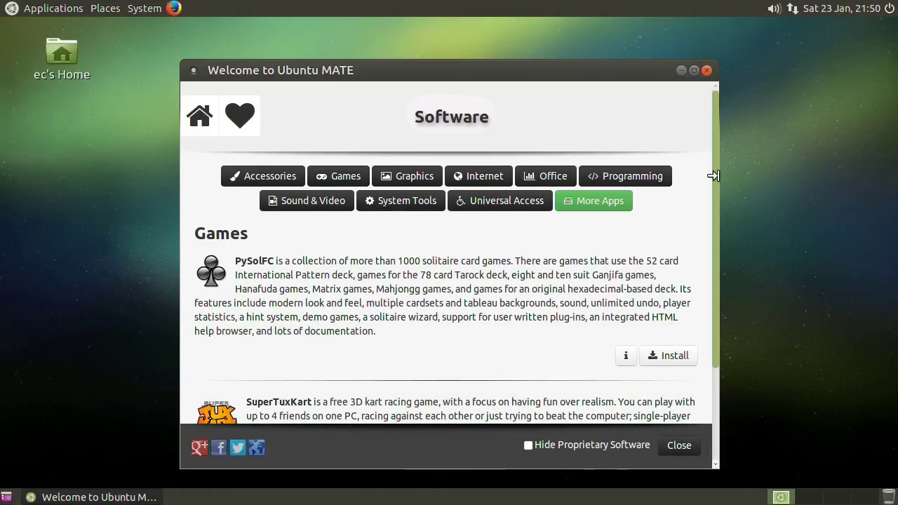
pyautogui.moveTo(718, 209); pyautogui.dragTo(727, 206)
pyautogui.scroll(-3, 723, 245)
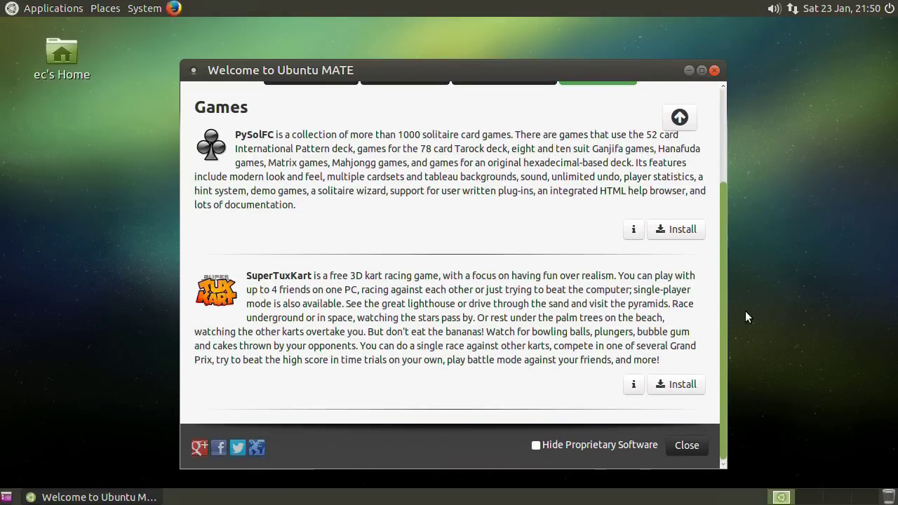
pyautogui.moveTo(450, 277); pyautogui.dragTo(355, 279)
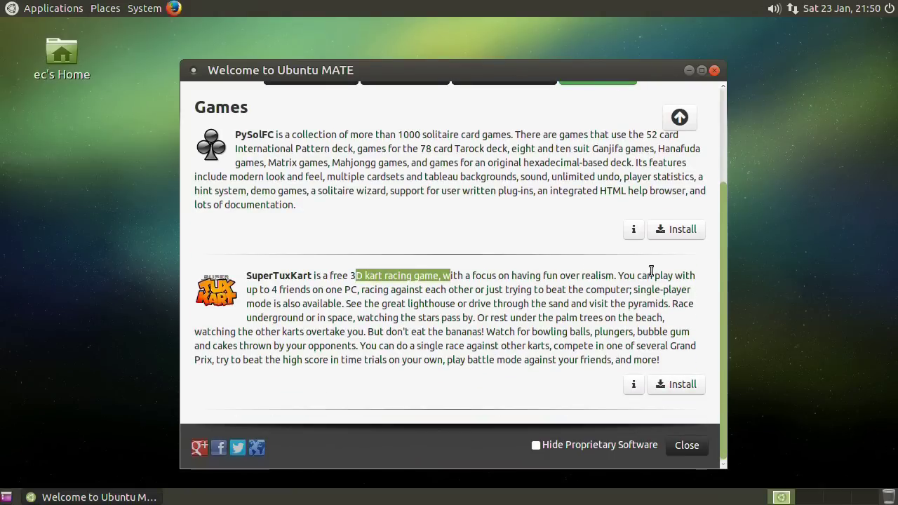
pyautogui.moveTo(724, 277); pyautogui.dragTo(707, 128)
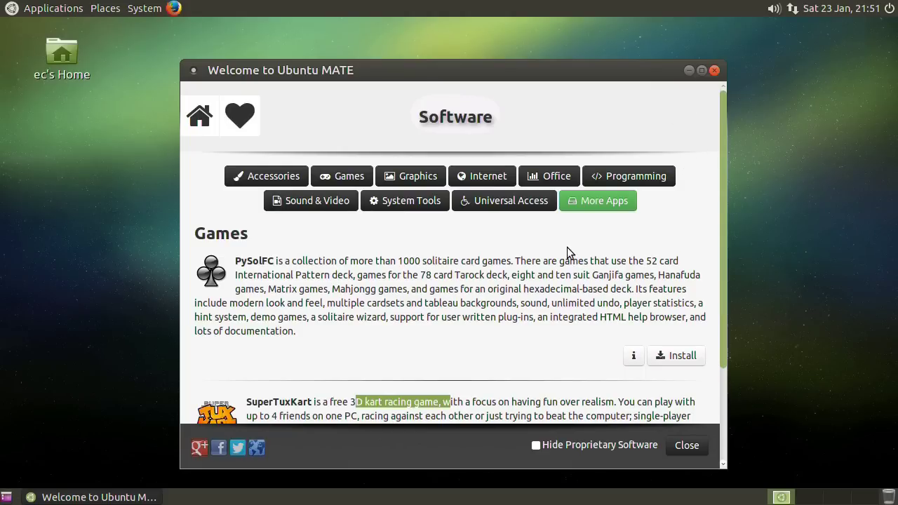
# Step: Switch to the Graphics category and scroll through Blender, Darktable and GIMP
pyautogui.click(412, 181)
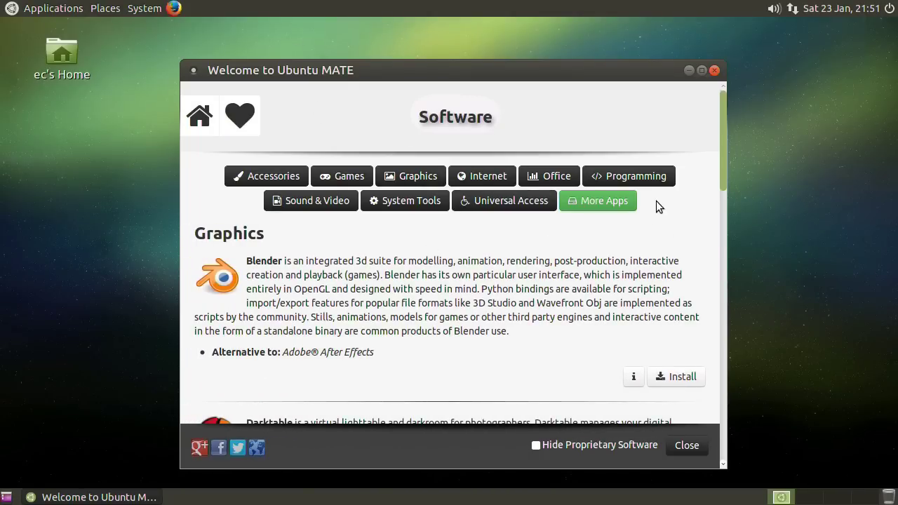
pyautogui.moveTo(719, 182); pyautogui.dragTo(755, 281)
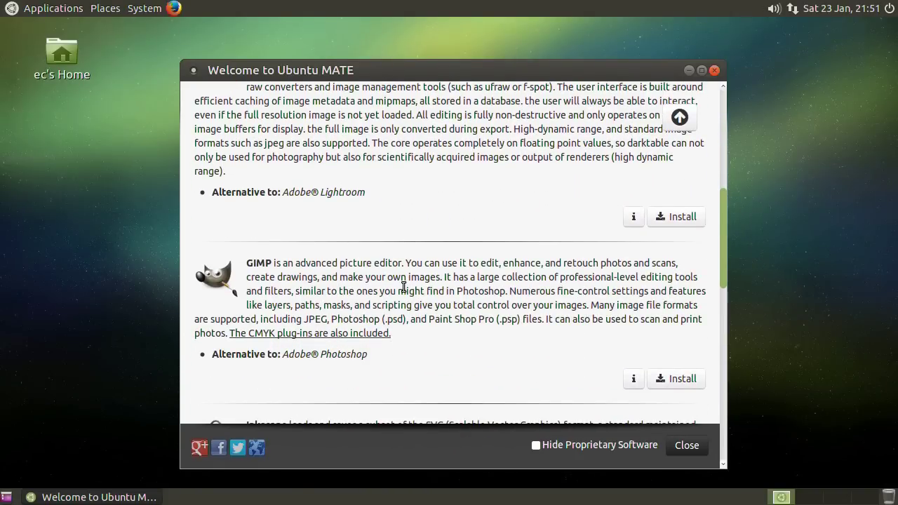
pyautogui.moveTo(724, 273); pyautogui.dragTo(721, 168)
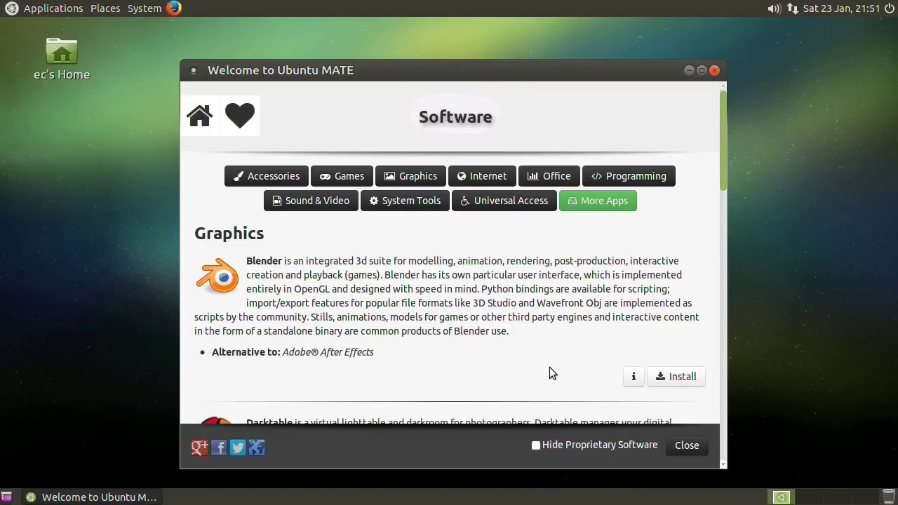
# Step: Close the Welcome window, visit explainingcomputers.com in Firefox, then close Firefox
pyautogui.click(714, 71)
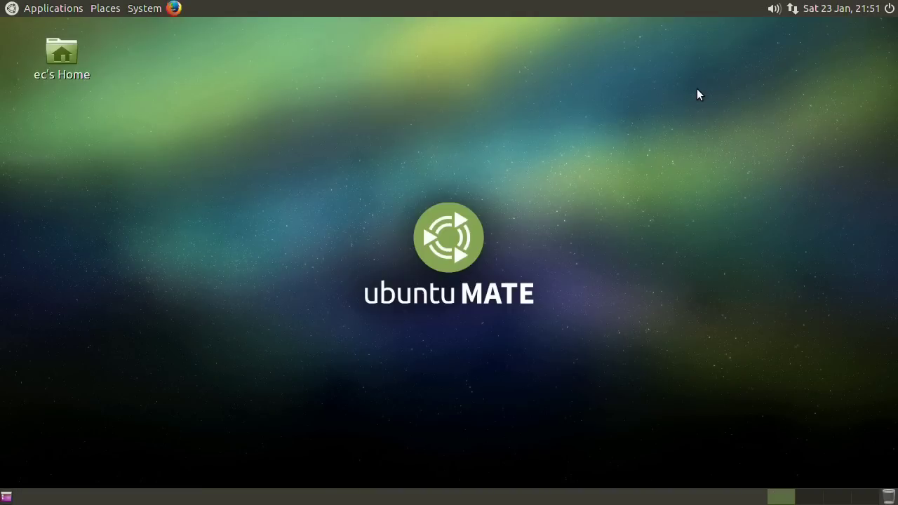
pyautogui.click(173, 9)
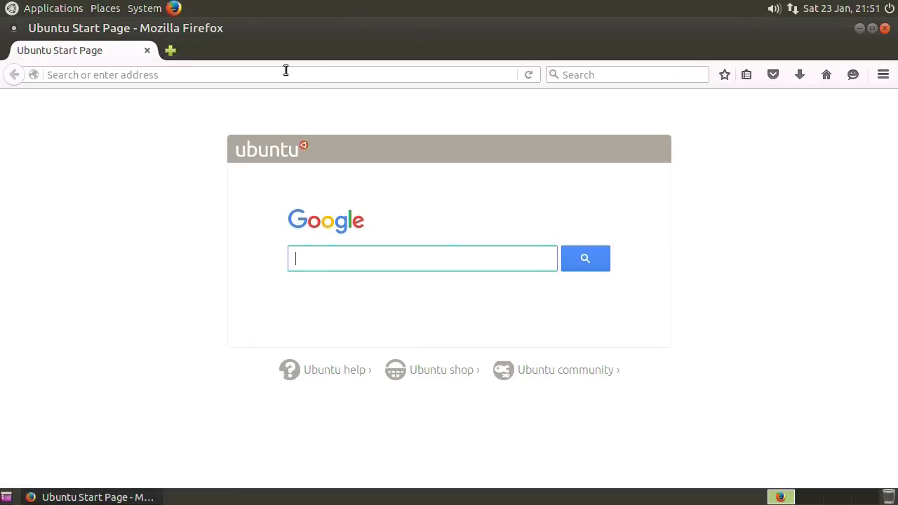
pyautogui.click(284, 73)
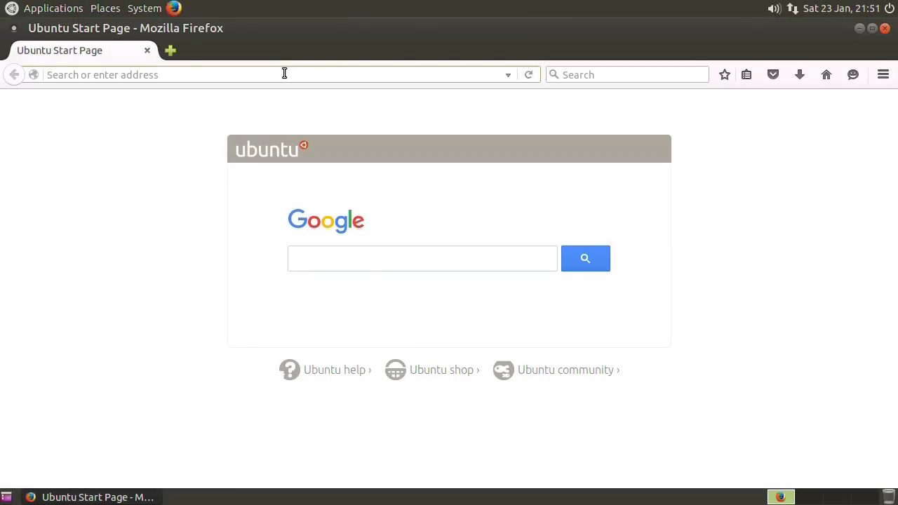
pyautogui.write('explainingcomputers.com/')
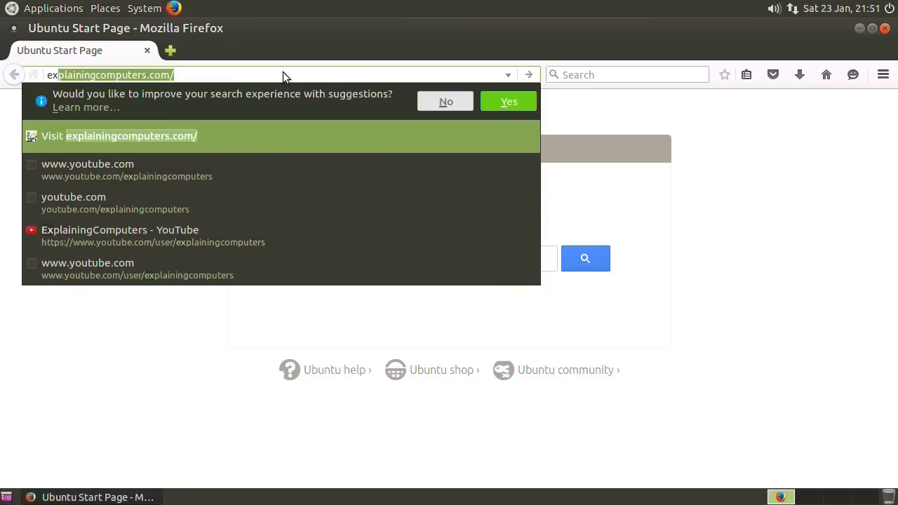
pyautogui.press('Return')
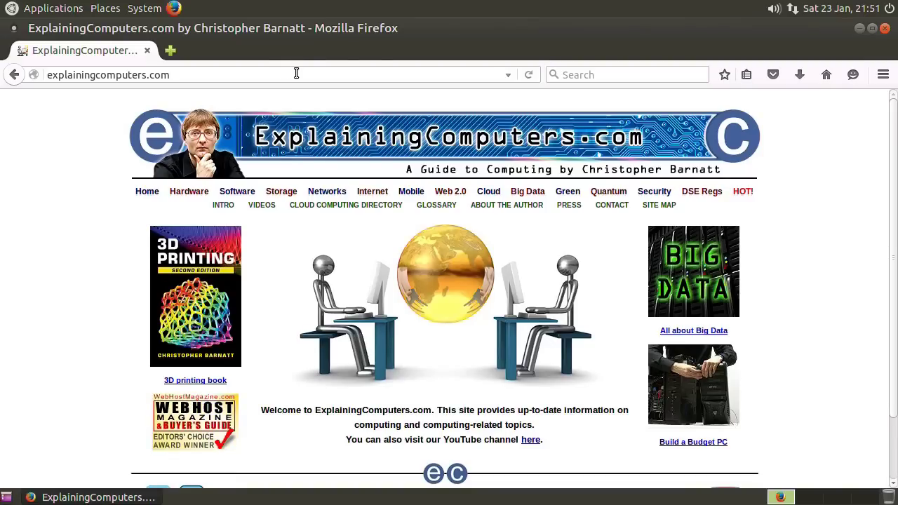
pyautogui.click(885, 28)
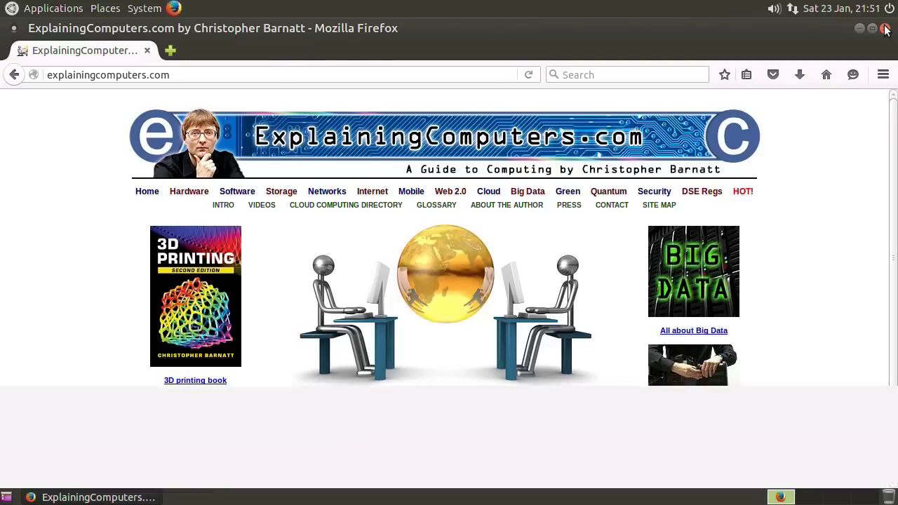
# Step: Launch LibreOffice Writer from the Applications menu, opening a new Untitled 1 document
pyautogui.click(34, 12)
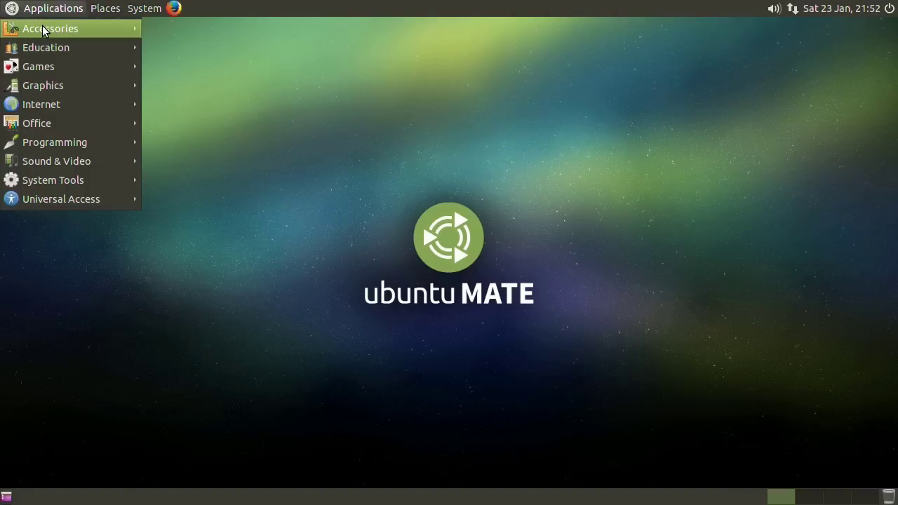
pyautogui.click(43, 28)
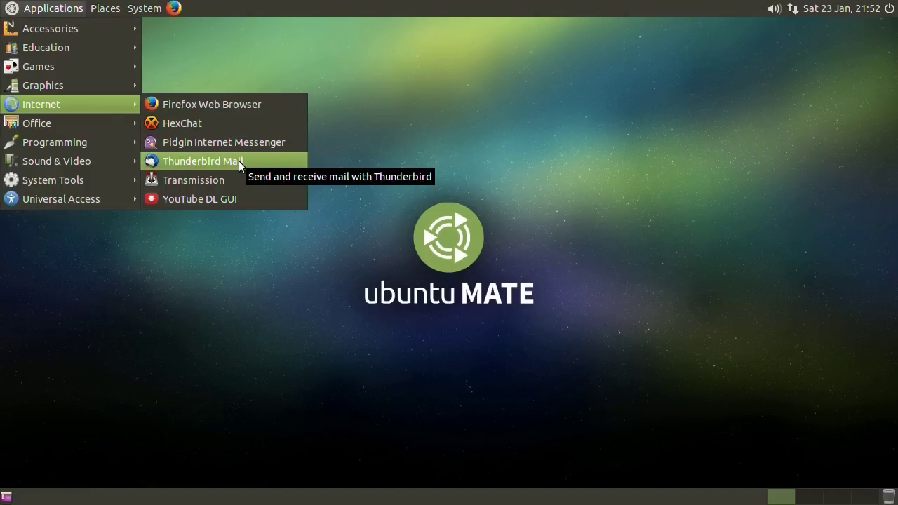
pyautogui.moveTo(37, 123)
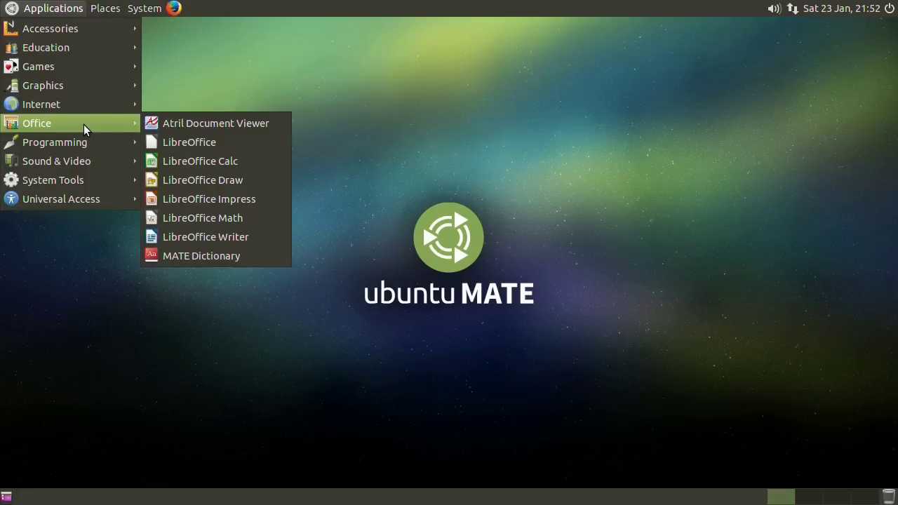
pyautogui.click(258, 241)
pyautogui.write('H')
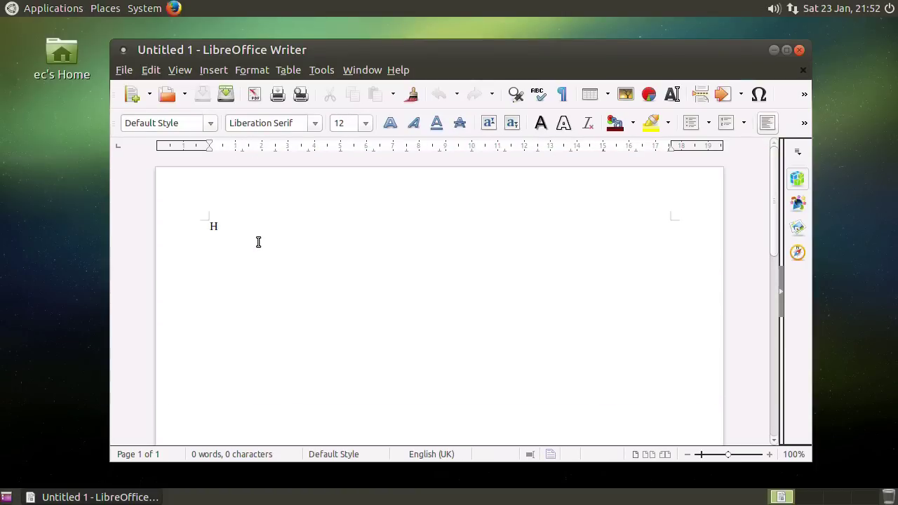
# Step: Finish typing 'Hello, this is a word processor.' and set the sentence to 66 pt
pyautogui.write('ello, this')
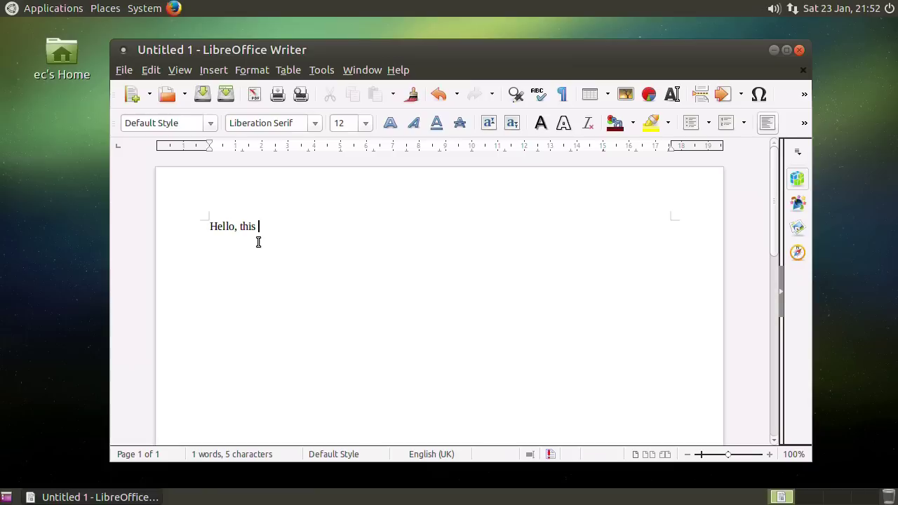
pyautogui.write(' is a word proces')
pyautogui.write('sor.')
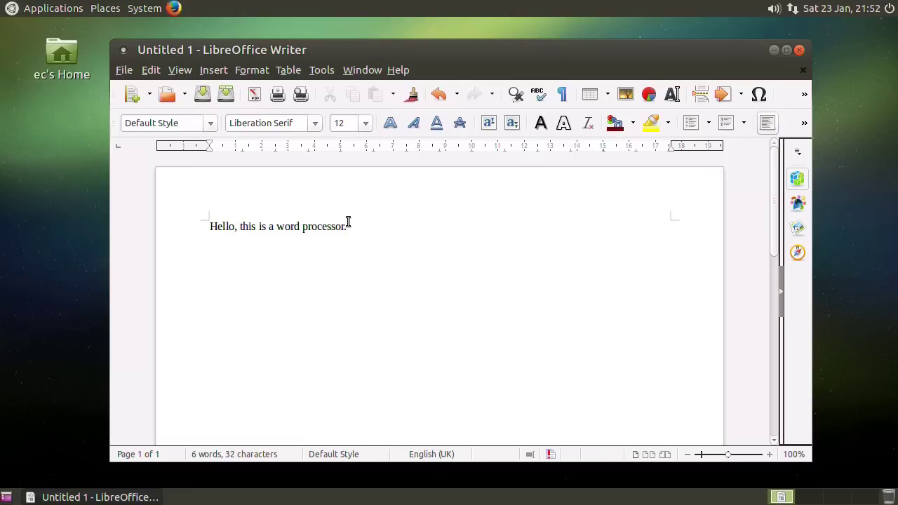
pyautogui.moveTo(348, 226); pyautogui.dragTo(163, 224)
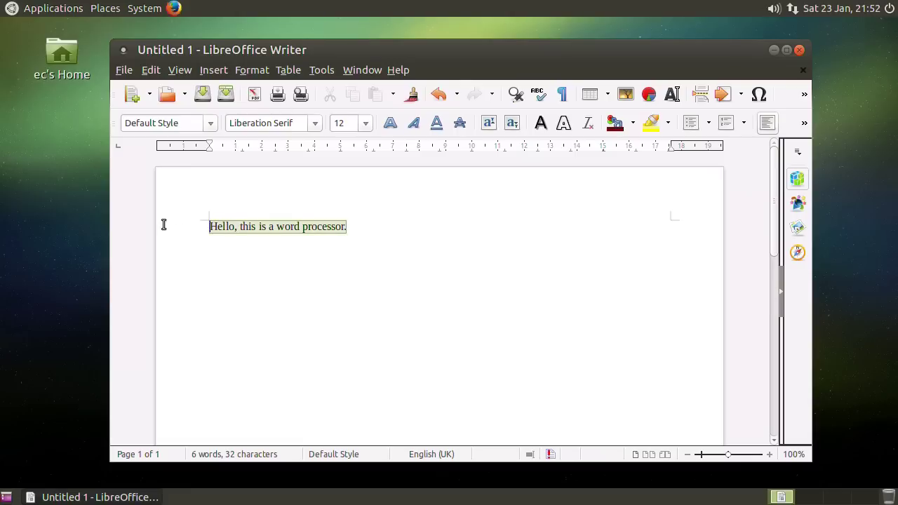
pyautogui.click(367, 126)
pyautogui.scroll(-4, 367, 199)
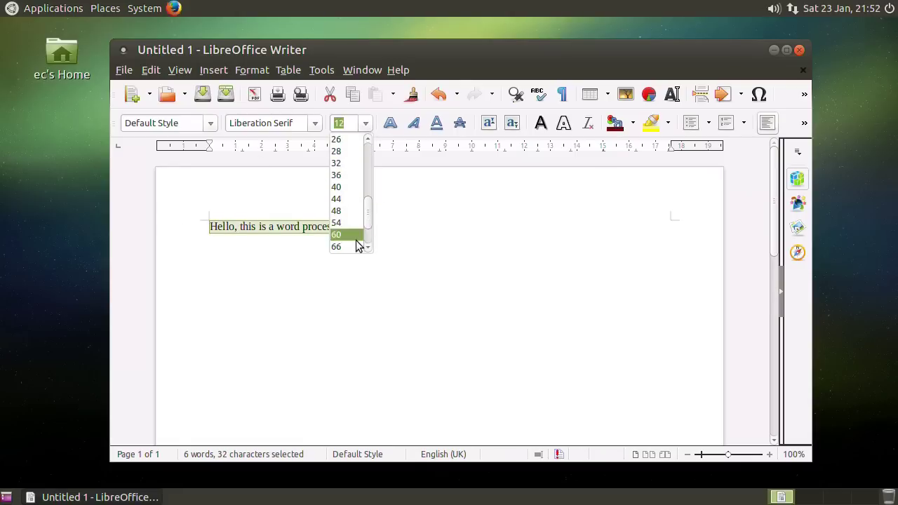
pyautogui.click(357, 240)
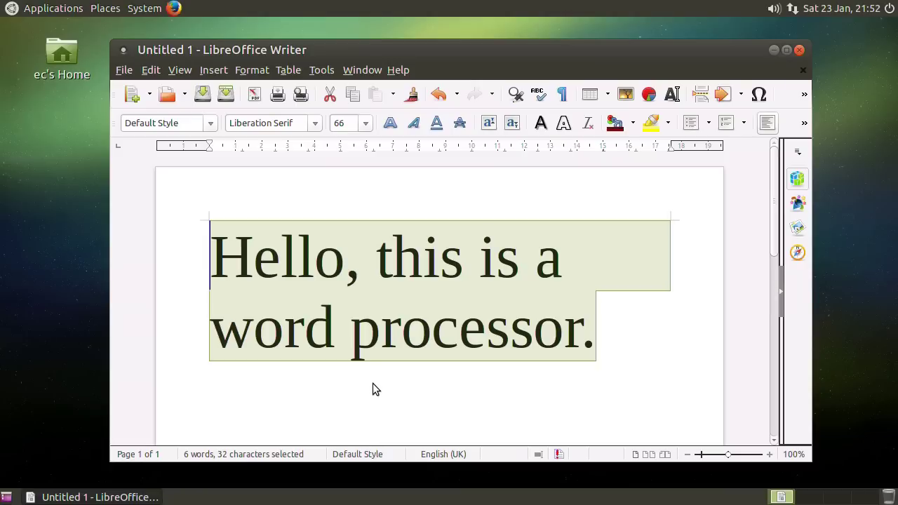
# Step: Dismiss the Page Style dialog and close the document without saving
pyautogui.hotkey('alt', 'o')
pyautogui.press('a')
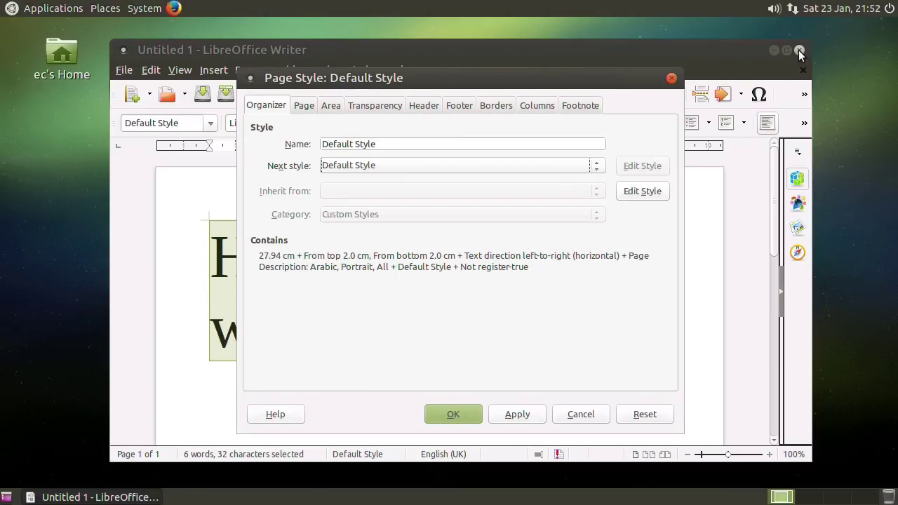
pyautogui.click(672, 78)
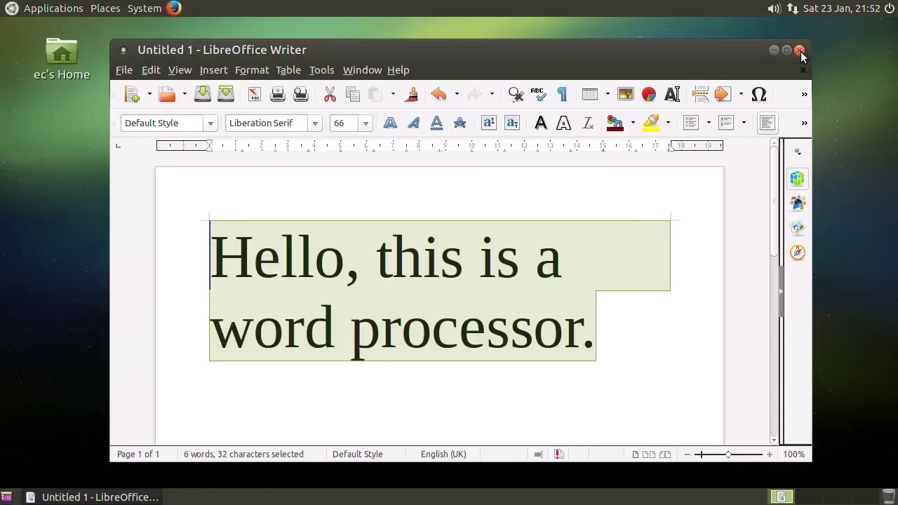
pyautogui.click(799, 51)
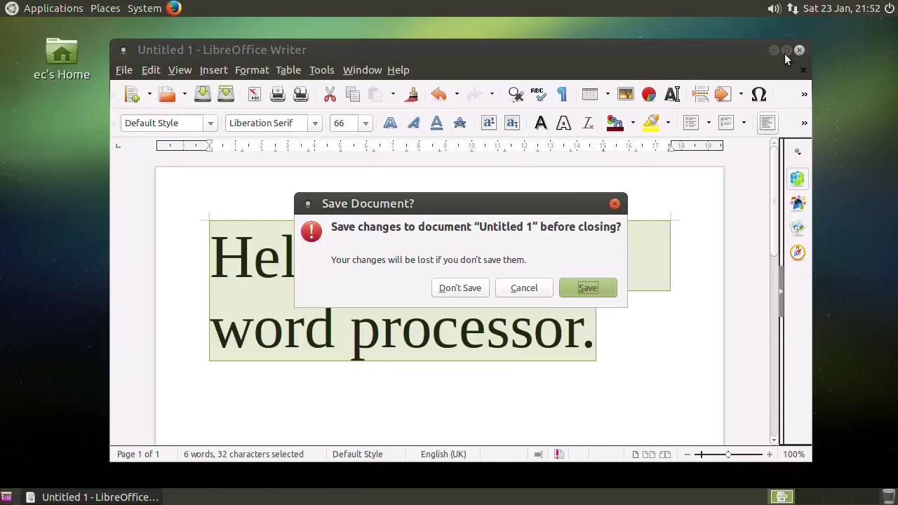
pyautogui.click(455, 289)
pyautogui.click(31, 9)
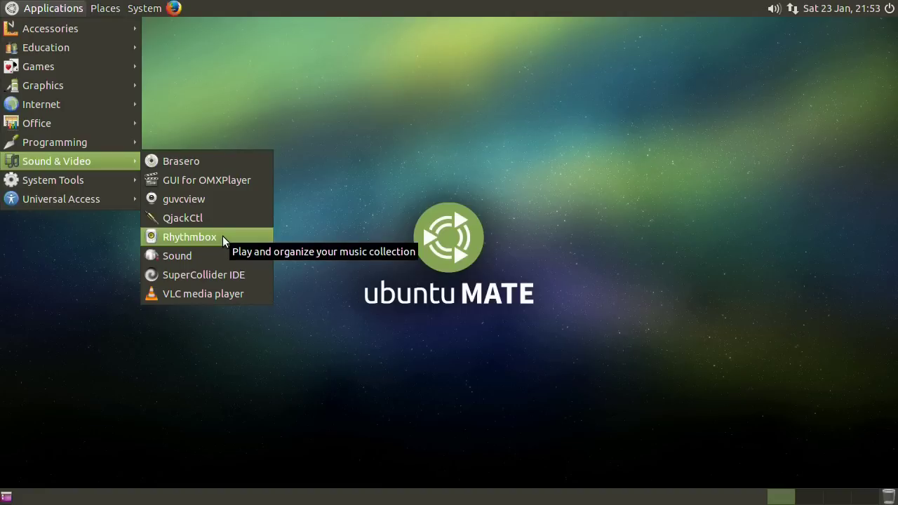
pyautogui.moveTo(53, 181)
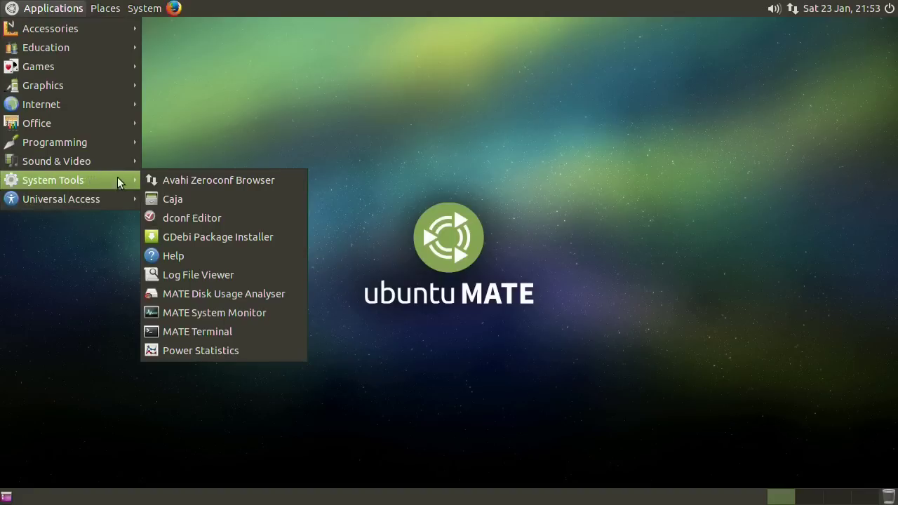
# Step: In MATE Terminal, run 'sudo idle' and enter the administrator password to start the Python 2.7.10 Shell
pyautogui.click(221, 335)
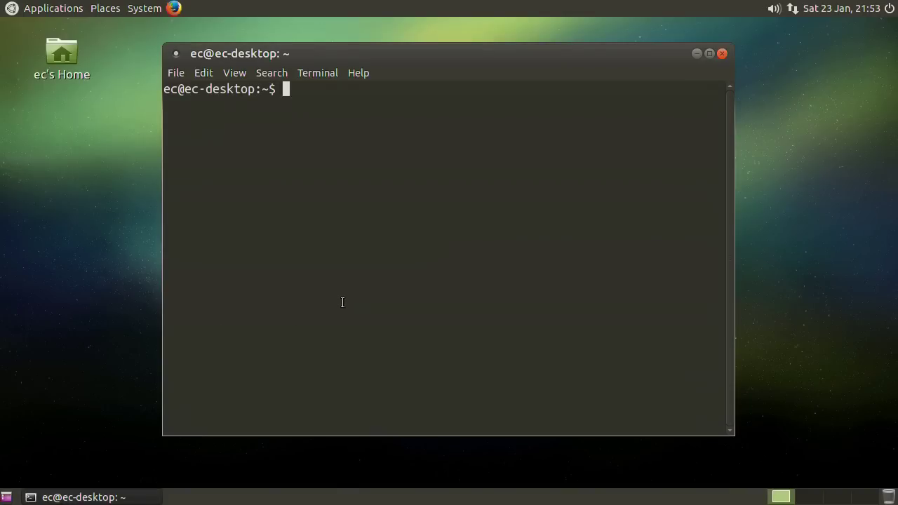
pyautogui.write('sudo i')
pyautogui.write('dle')
pyautogui.press('Return')
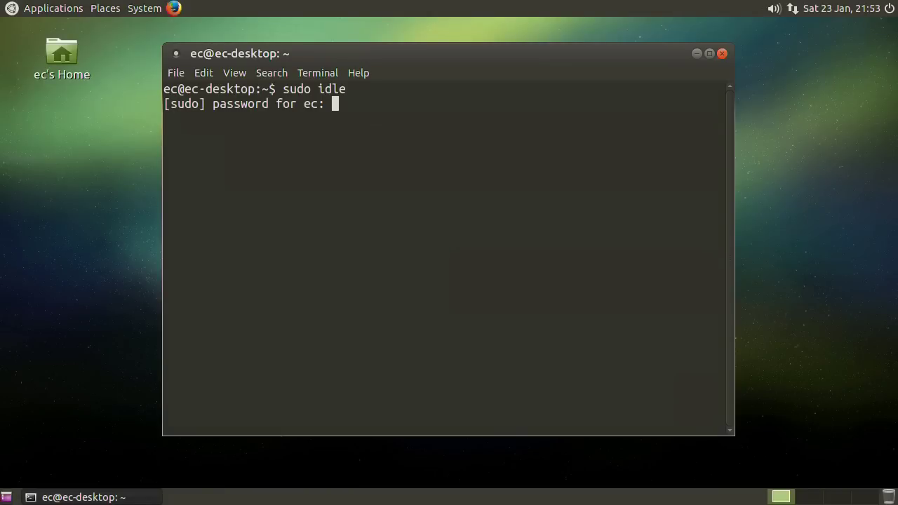
pyautogui.press('Return')
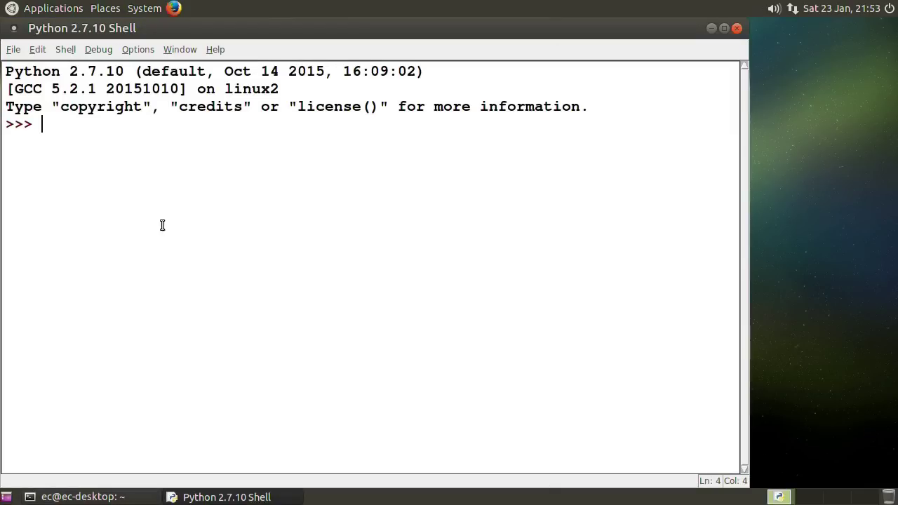
pyautogui.click(19, 53)
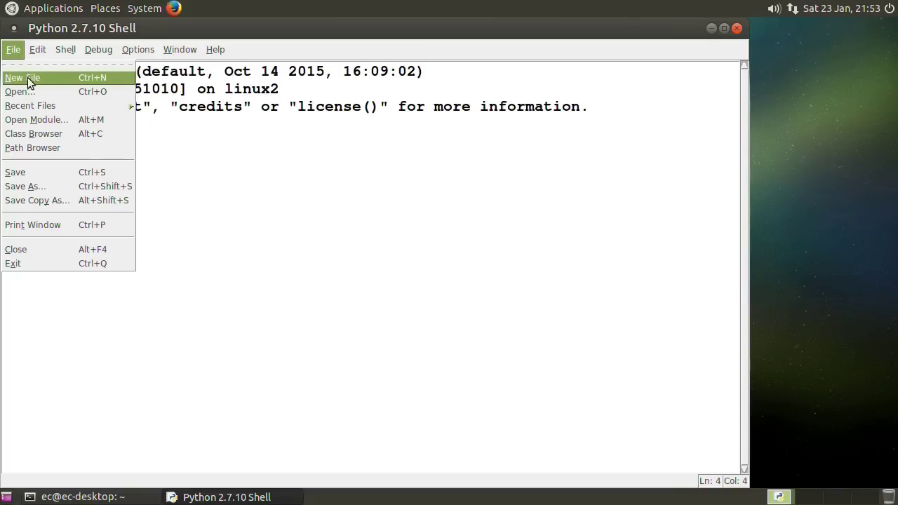
pyautogui.moveTo(63, 105)
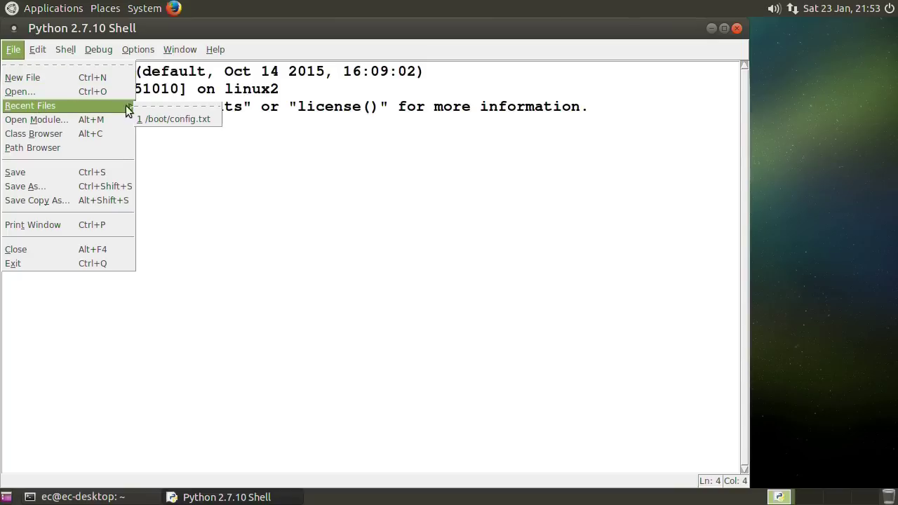
pyautogui.click(160, 119)
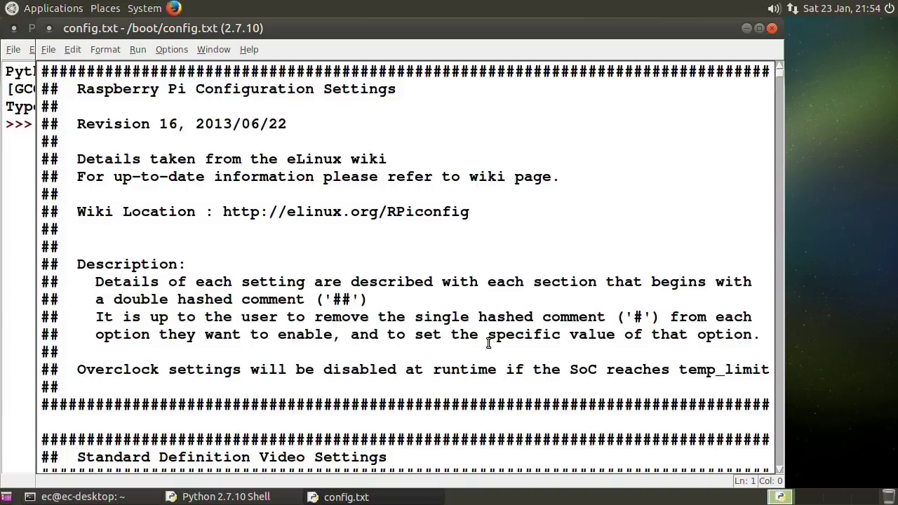
pyautogui.click(411, 282)
pyautogui.press('Down')
pyautogui.press('Down')
pyautogui.press('Down')
pyautogui.press('Down')
pyautogui.press('Down')
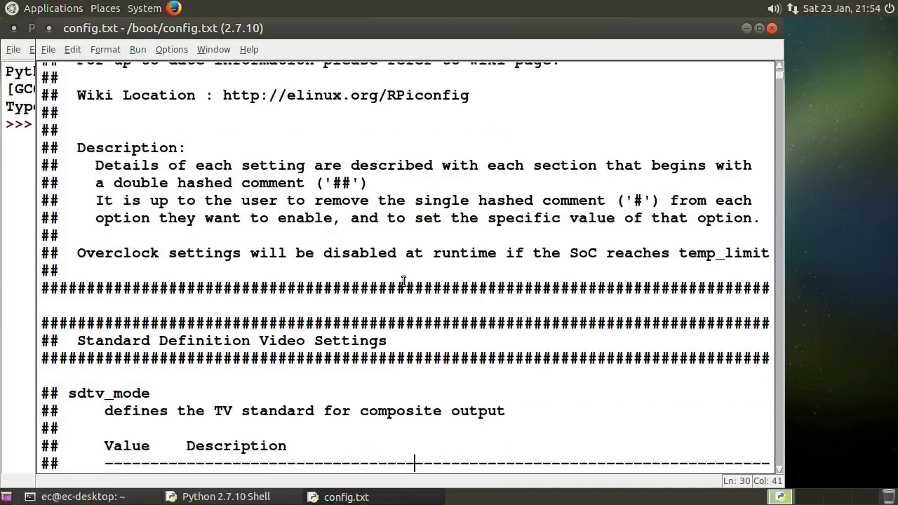
pyautogui.press('Down')
pyautogui.press('Down')
pyautogui.press('Down')
pyautogui.press('Down')
pyautogui.press('Down')
pyautogui.press('Down')
pyautogui.press('Down')
pyautogui.press('Down')
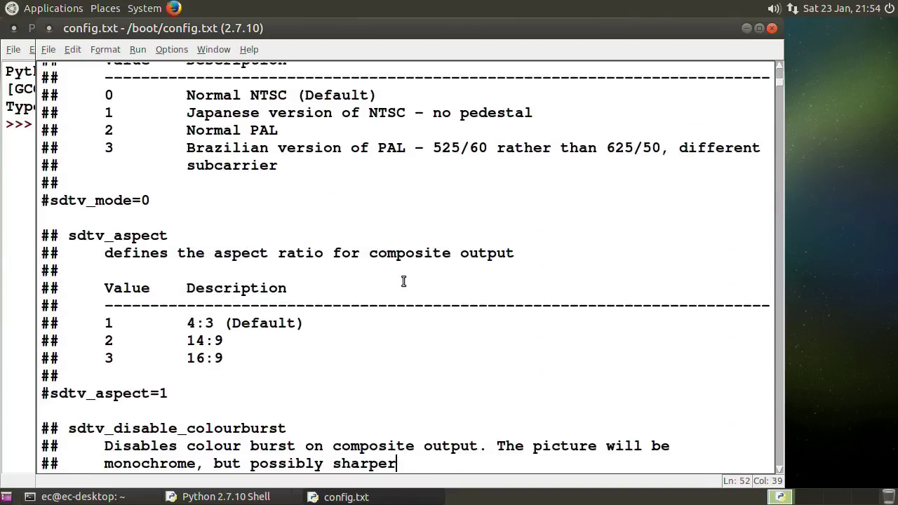
pyautogui.press('Down')
pyautogui.press('Down')
pyautogui.press('Down')
pyautogui.press('Down')
pyautogui.press('Down')
pyautogui.press('Down')
pyautogui.press('Down')
pyautogui.press('Down')
pyautogui.press('Down')
pyautogui.press('Down')
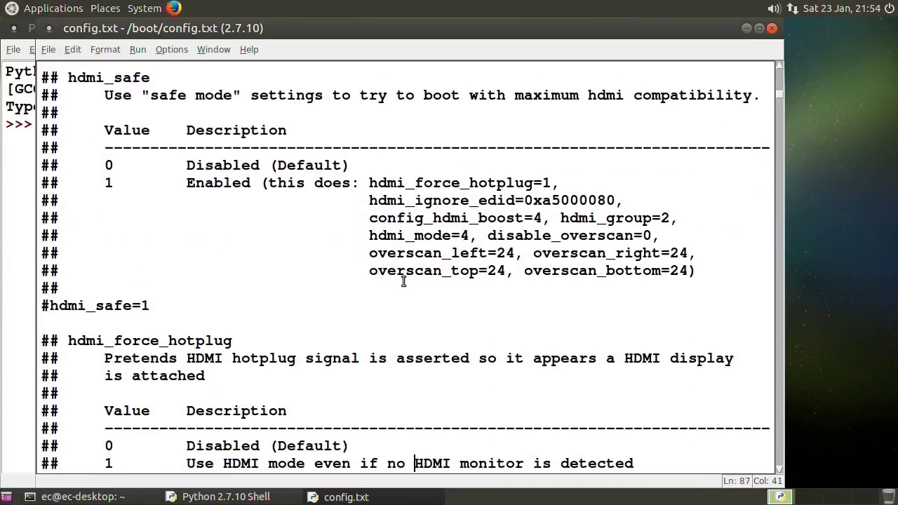
pyautogui.press('Down')
pyautogui.press('Down')
pyautogui.press('Down')
pyautogui.press('Down')
pyautogui.press('Down')
pyautogui.press('Down')
pyautogui.press('Down')
pyautogui.press('Down')
pyautogui.press('Down')
pyautogui.press('Down')
pyautogui.press('Down')
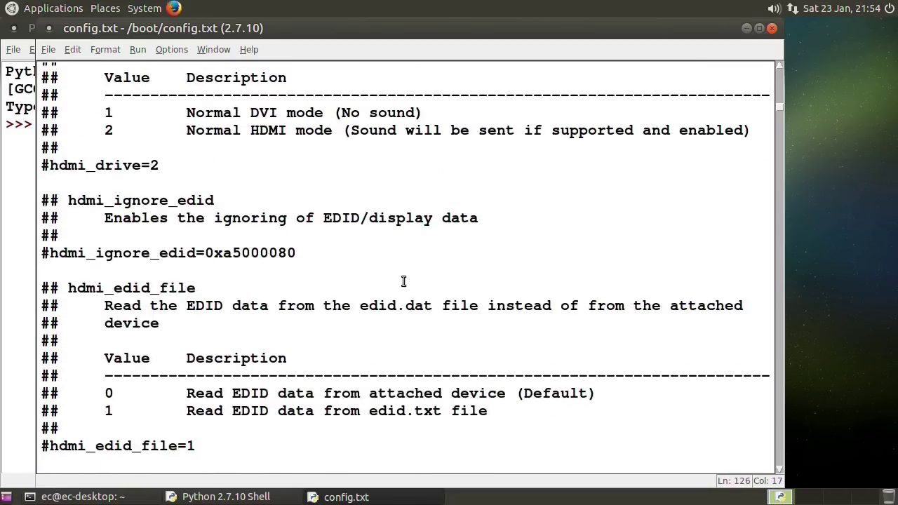
pyautogui.press('Down')
pyautogui.press('Down')
pyautogui.press('Down')
pyautogui.press('Down')
pyautogui.press('Down')
pyautogui.press('Down')
pyautogui.press('Down')
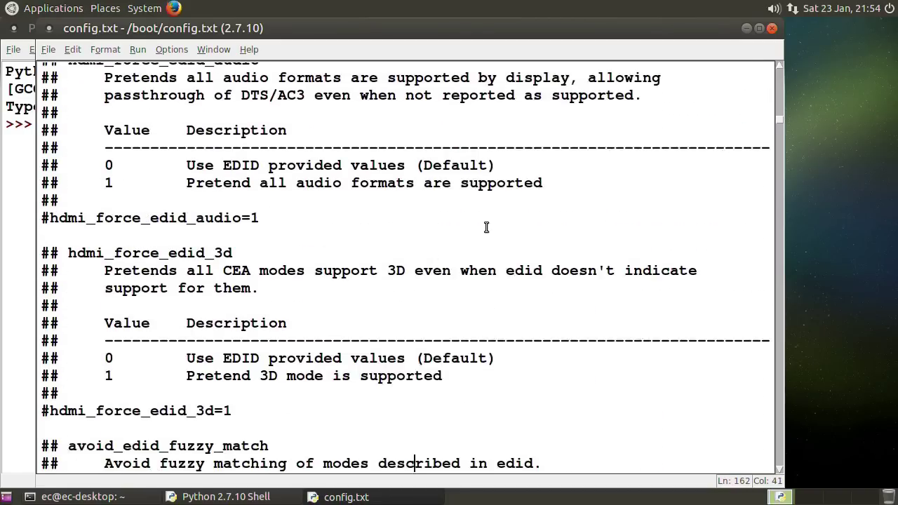
pyautogui.press('Down')
pyautogui.press('Down')
pyautogui.press('Down')
pyautogui.press('Down')
pyautogui.press('Down')
pyautogui.press('Down')
pyautogui.press('Down')
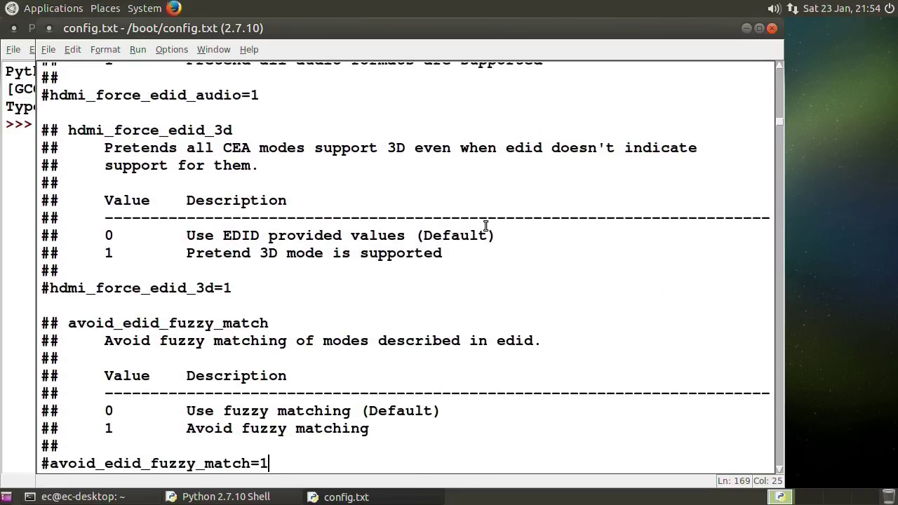
pyautogui.hotkey('ctrl', 'f')
pyautogui.write('verclock')
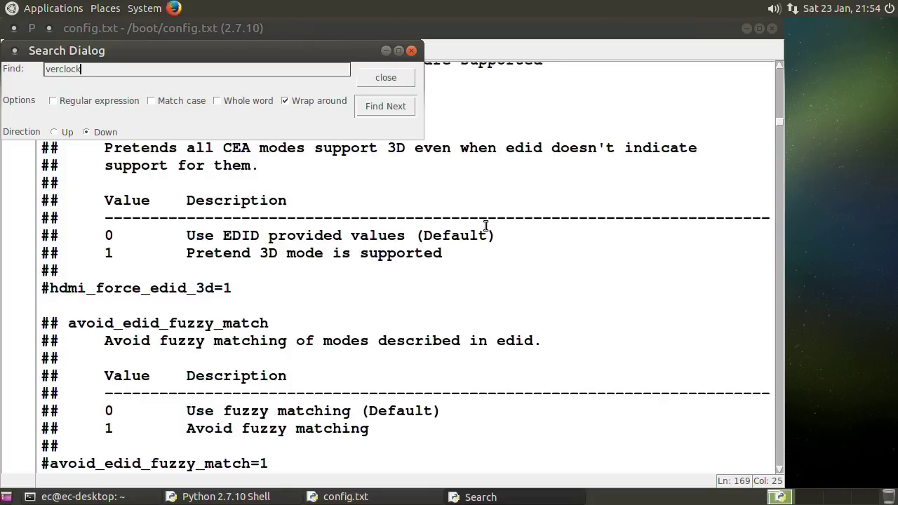
pyautogui.press('Return')
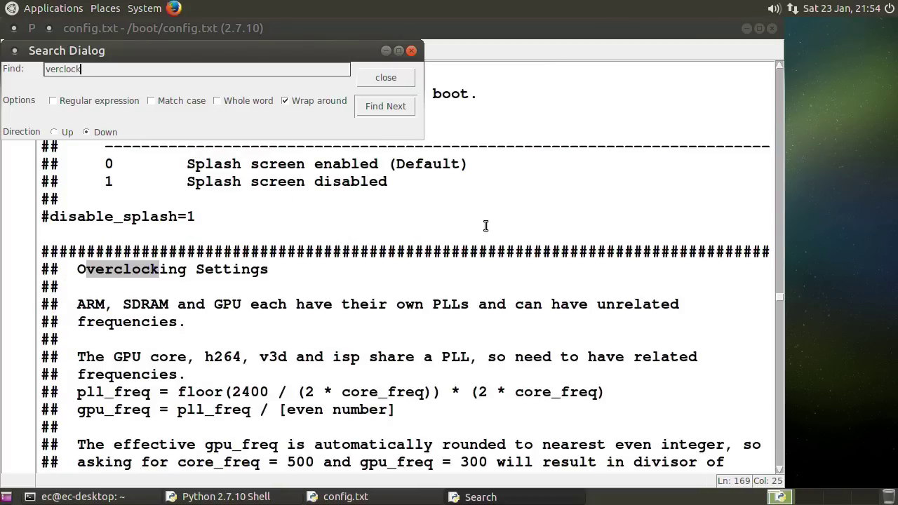
pyautogui.click(386, 77)
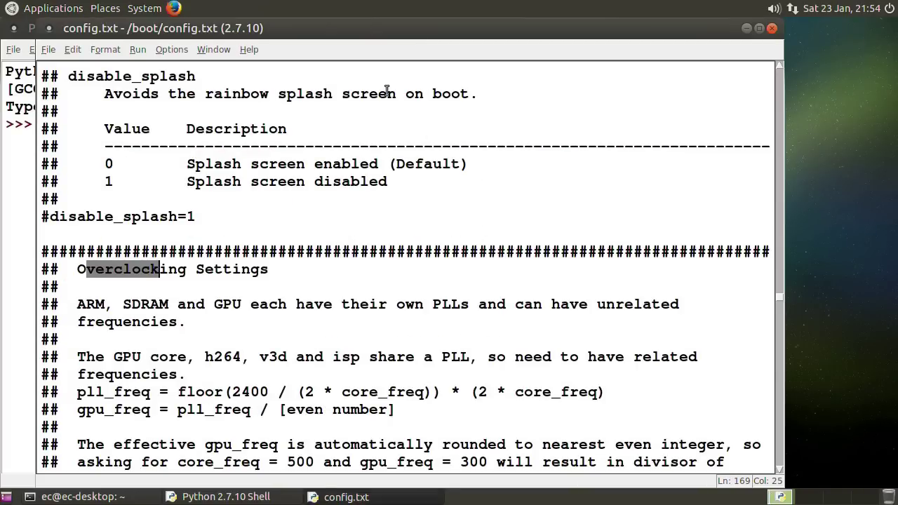
pyautogui.click(259, 335)
pyautogui.press('Down')
pyautogui.press('Down')
pyautogui.press('Down')
pyautogui.press('Down')
pyautogui.press('Down')
pyautogui.press('Down')
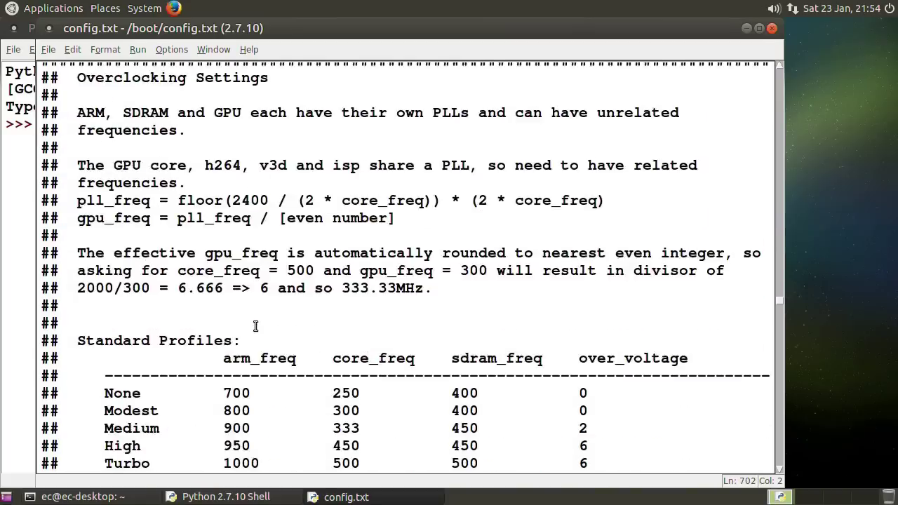
pyautogui.press('Down')
pyautogui.press('Down')
pyautogui.press('Down')
pyautogui.press('Down')
pyautogui.press('Down')
pyautogui.press('Down')
pyautogui.press('Down')
pyautogui.press('Down')
pyautogui.press('Down')
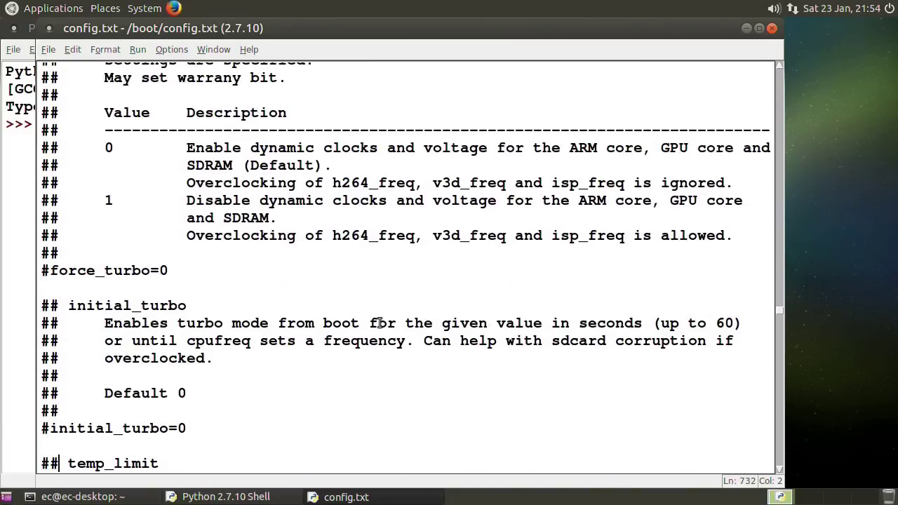
pyautogui.press('Down')
pyautogui.press('Down')
pyautogui.press('Down')
pyautogui.press('Down')
pyautogui.press('Down')
pyautogui.press('Down')
pyautogui.press('Down')
pyautogui.press('Down')
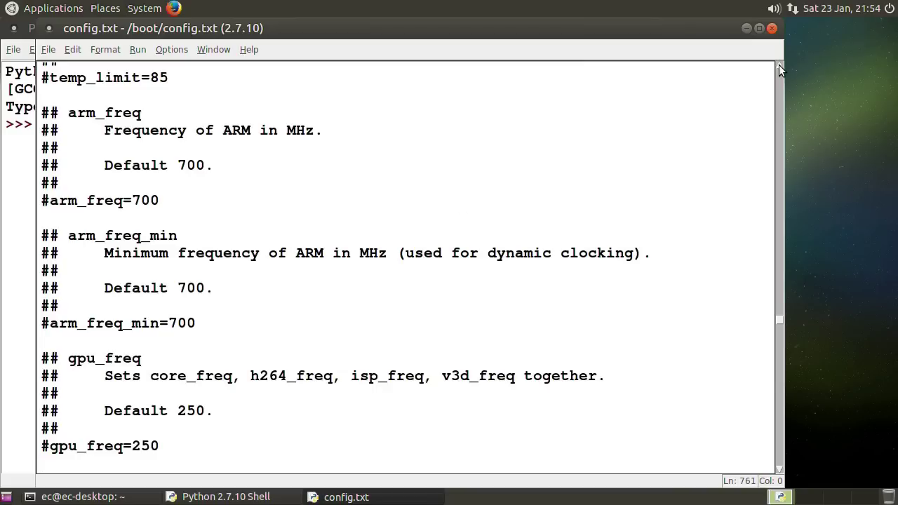
pyautogui.click(772, 29)
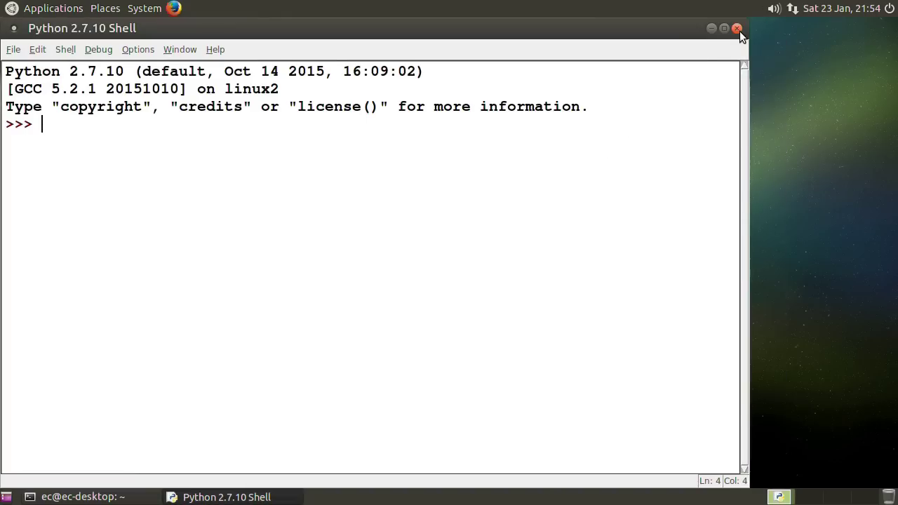
# Step: Close the Python Shell window and then the MATE Terminal window
pyautogui.click(739, 30)
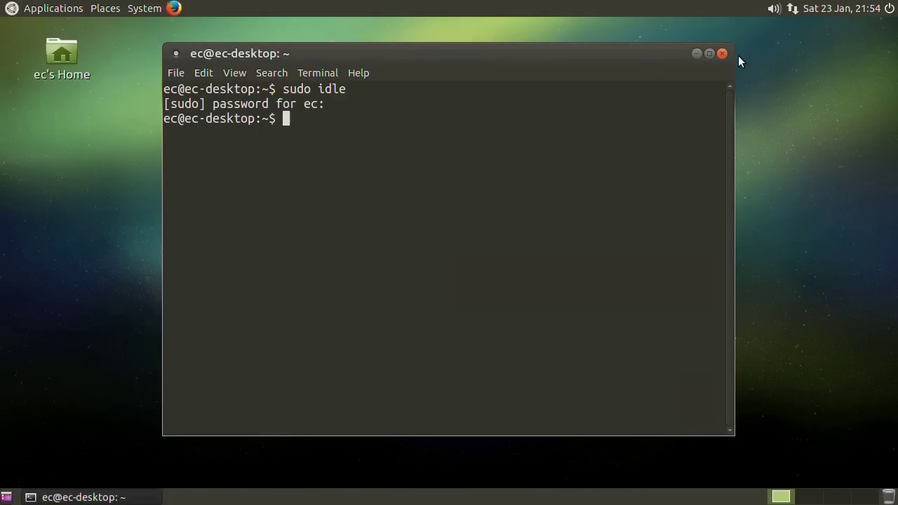
pyautogui.click(722, 54)
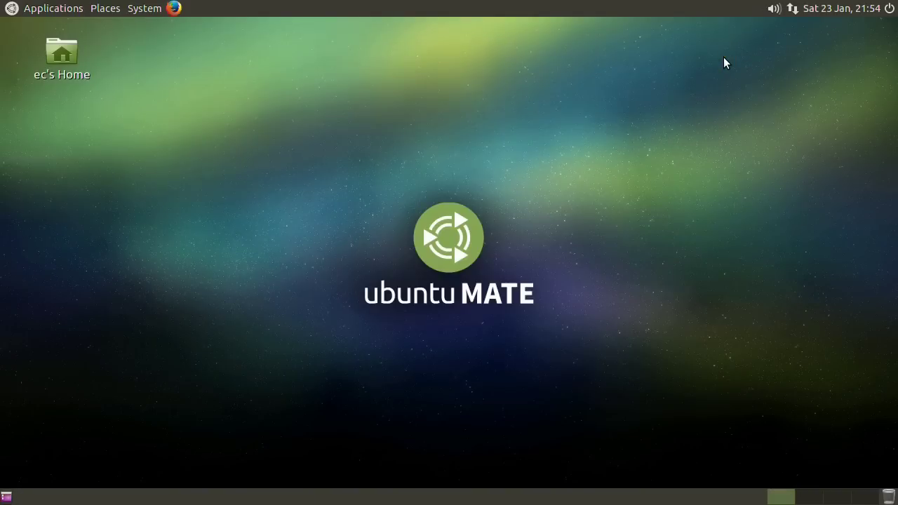